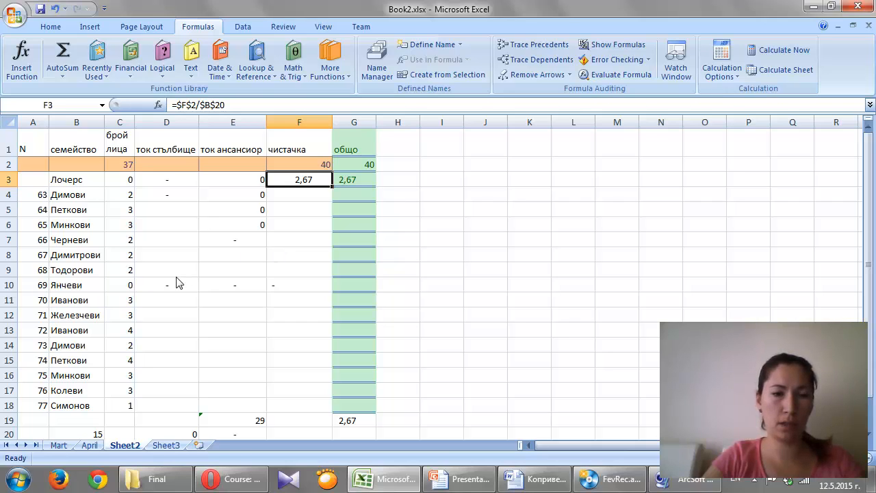
# - Examine the families listed in the семейство column and their apartment numbers in the N column
pyautogui.click(81, 183)
pyautogui.press('Down')
pyautogui.press('Down')
pyautogui.press('Down')
pyautogui.press('Down')
pyautogui.press('Down')
pyautogui.press('Down')
pyautogui.press('Down')
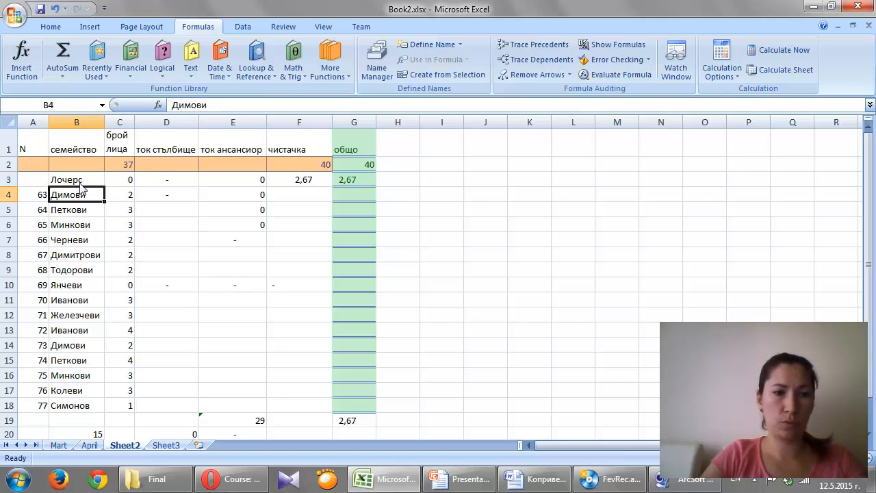
pyautogui.press('Down')
pyautogui.press('Down')
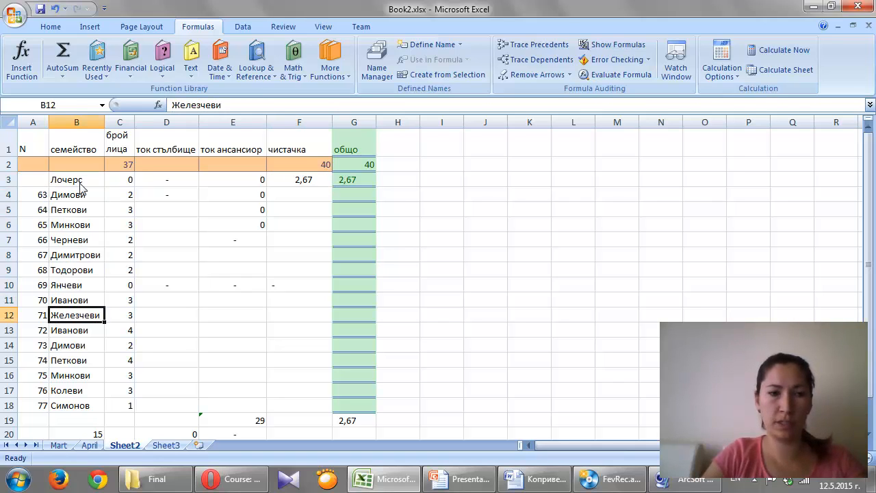
pyautogui.click(33, 209)
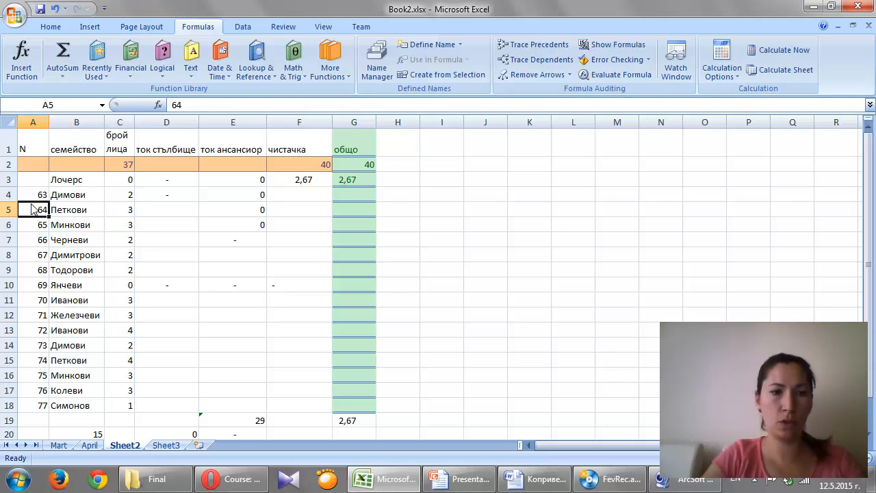
# - Examine the number of persons per family in the брой лица column and the SUM formula in C2
pyautogui.click(130, 194)
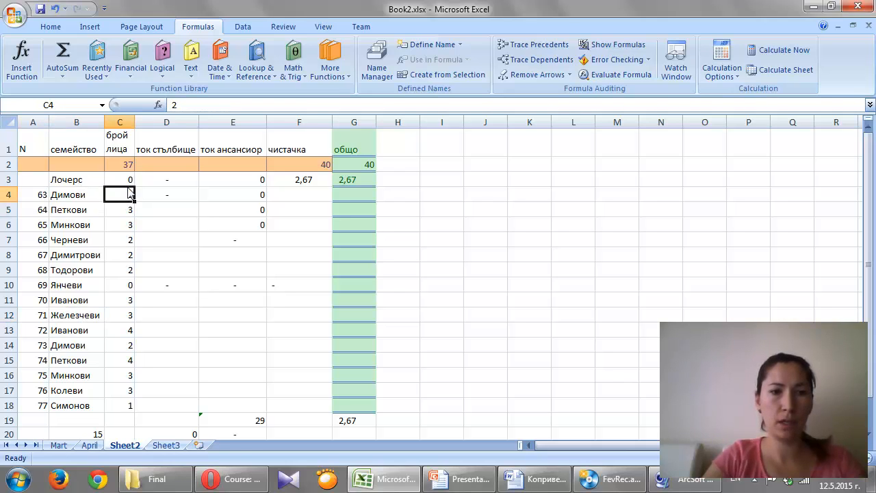
pyautogui.press('Down')
pyautogui.press('Down')
pyautogui.press('Down')
pyautogui.press('Down')
pyautogui.press('Down')
pyautogui.press('Down')
pyautogui.press('Down')
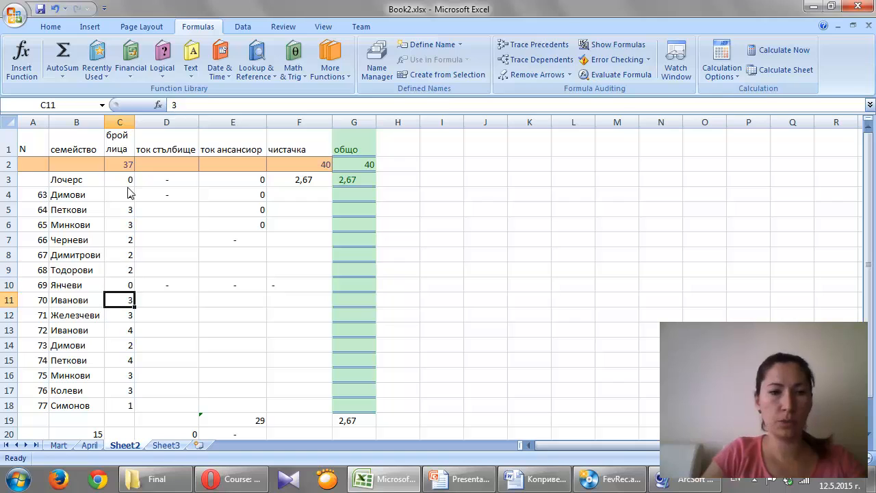
pyautogui.press('Down')
pyautogui.press('Down')
pyautogui.press('Down')
pyautogui.press('Down')
pyautogui.press('Down')
pyautogui.press('Down')
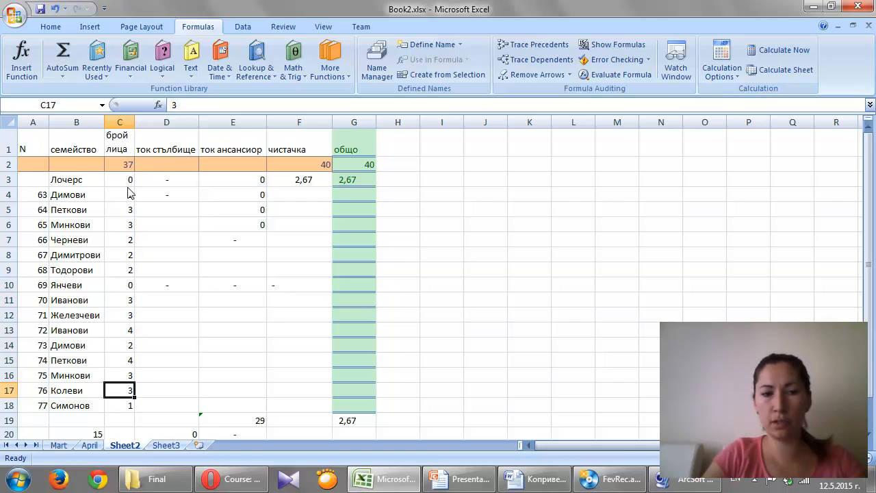
pyautogui.press('Up')
pyautogui.press('Up')
pyautogui.press('Up')
pyautogui.press('Up')
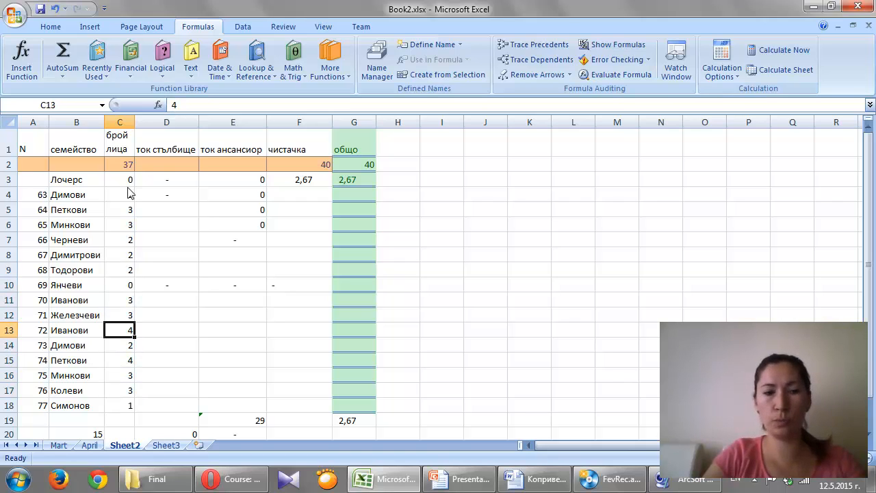
pyautogui.press('Up')
pyautogui.press('Up')
pyautogui.press('Up')
pyautogui.press('Up')
pyautogui.press('Up')
pyautogui.press('Up')
pyautogui.press('Up')
pyautogui.press('Up')
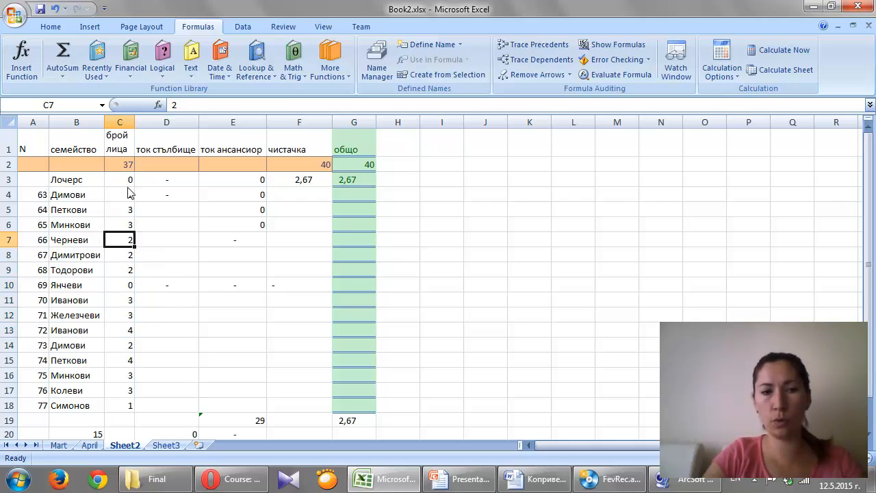
pyautogui.press('Up')
pyautogui.press('Up')
pyautogui.press('Up')
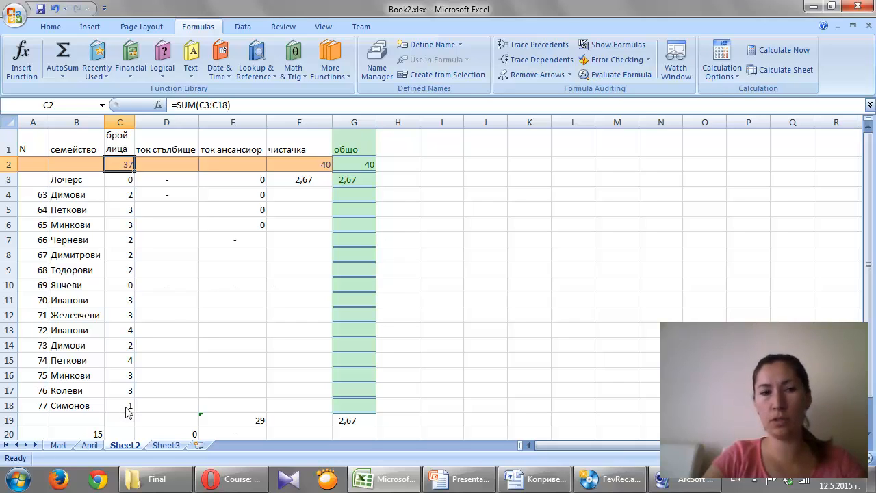
# - Enter 28,00 as the total staircase electricity cost in D2
pyautogui.click(183, 171)
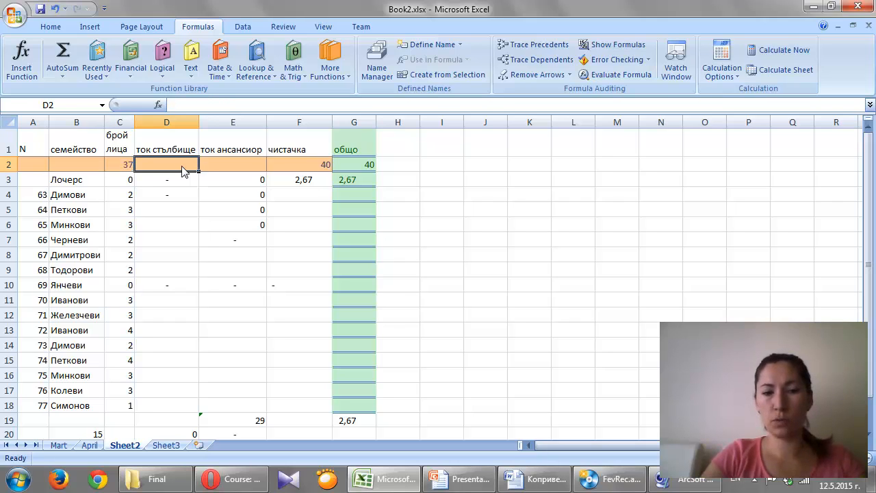
pyautogui.write('280')
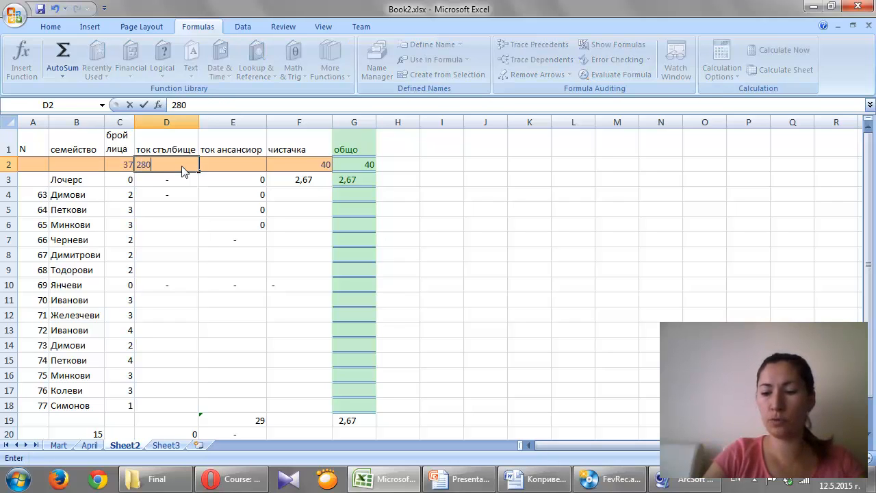
pyautogui.press('BackSpace')
pyautogui.write(',00')
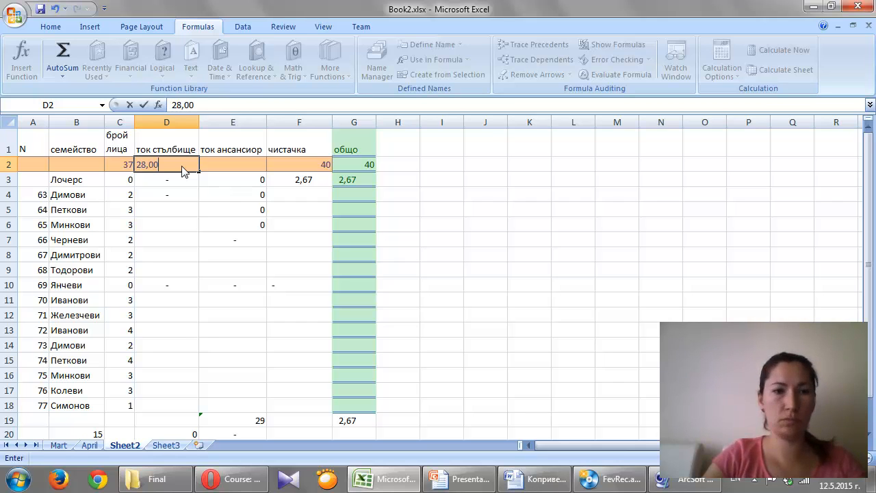
pyautogui.press('Return')
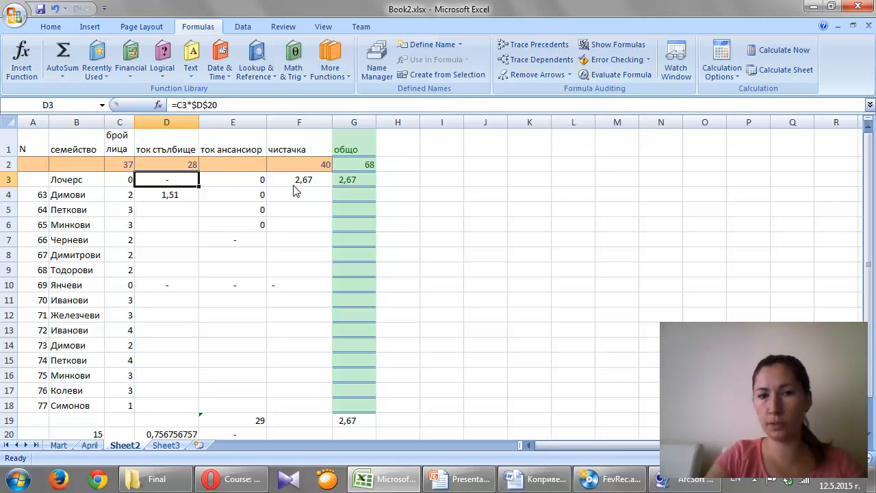
# - Review the per-person rate formula in D20 and fill the staircase electricity formula from D4 down through D18
pyautogui.click(183, 203)
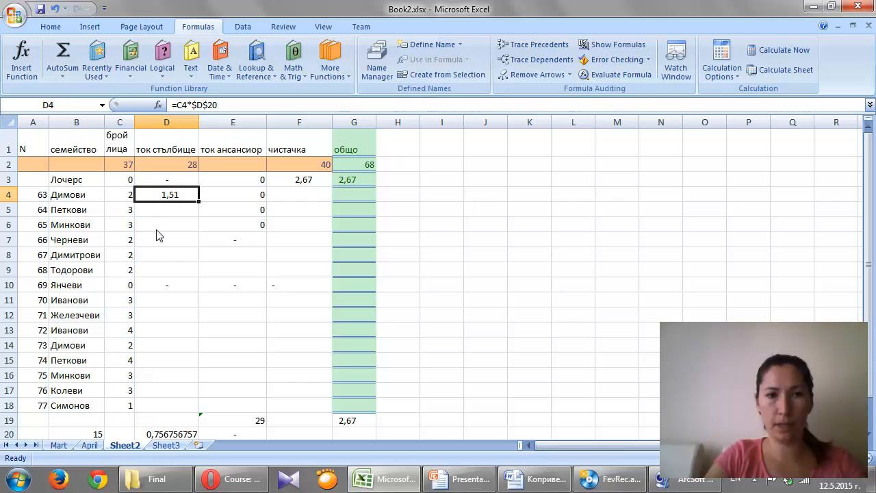
pyautogui.click(166, 437)
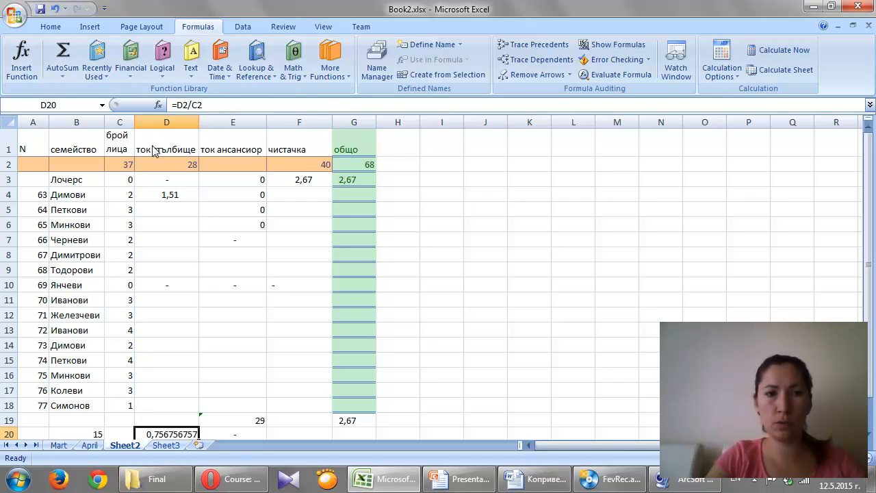
pyautogui.click(169, 197)
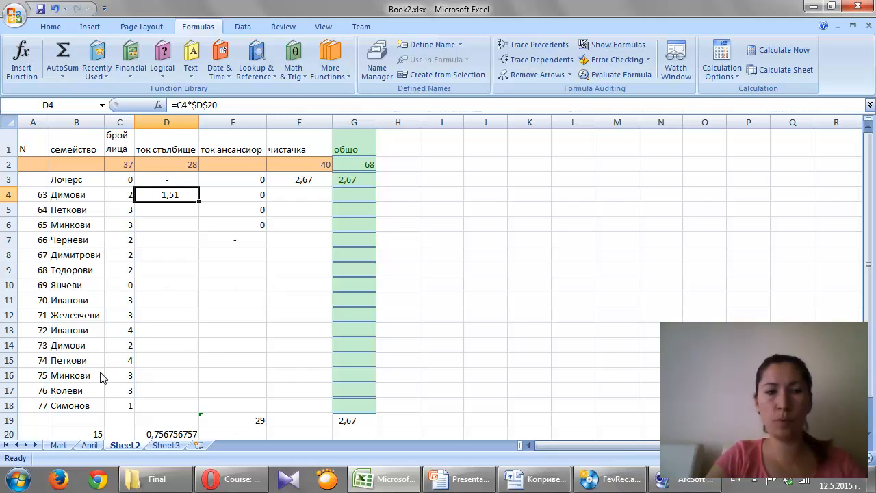
pyautogui.click(195, 106)
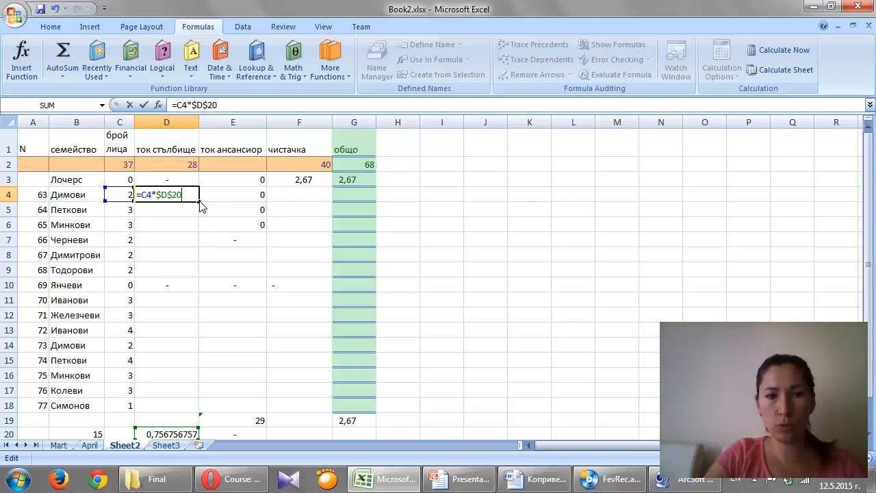
pyautogui.press('Return')
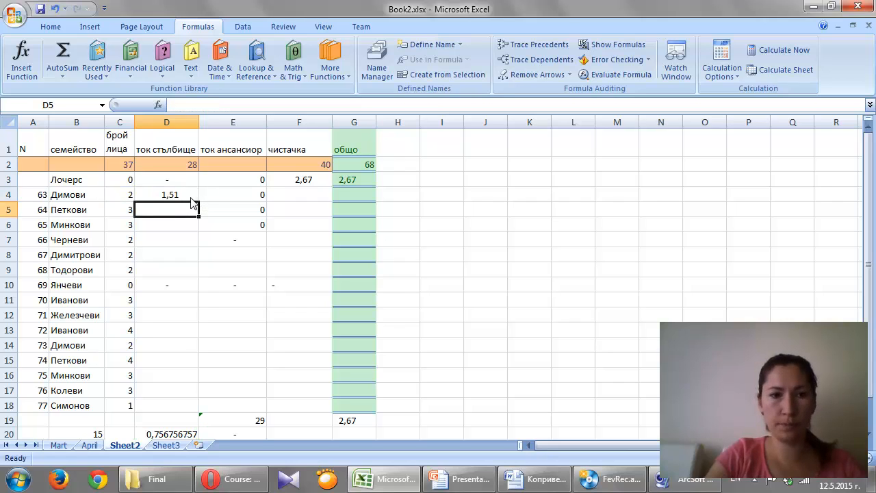
pyautogui.click(197, 200)
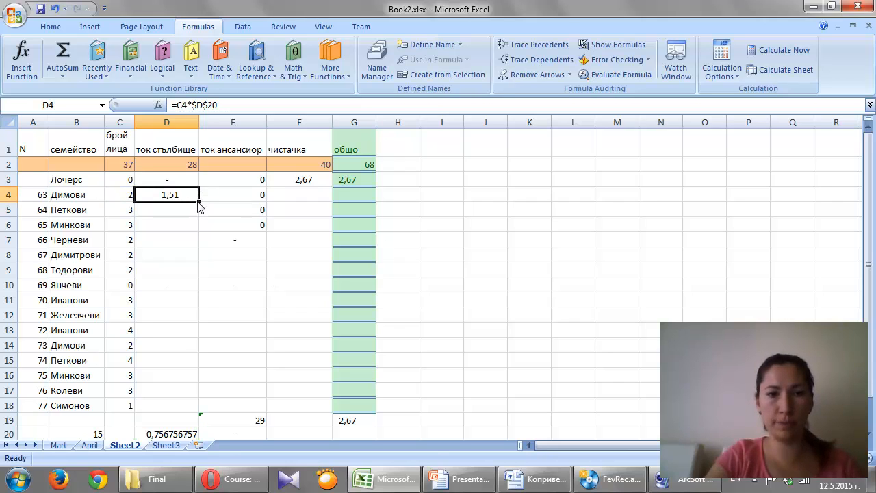
pyautogui.moveTo(199, 207); pyautogui.dragTo(192, 415)
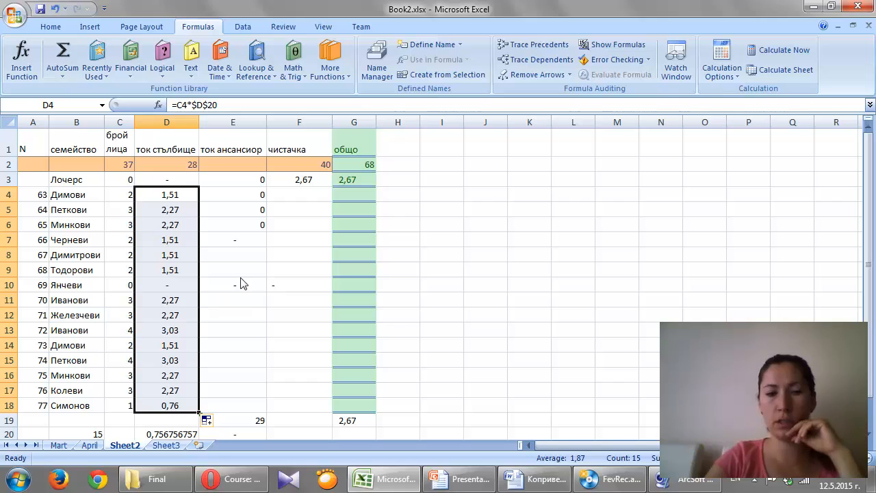
# - Enter 9,55 as the total elevator electricity cost in E2
pyautogui.click(260, 170)
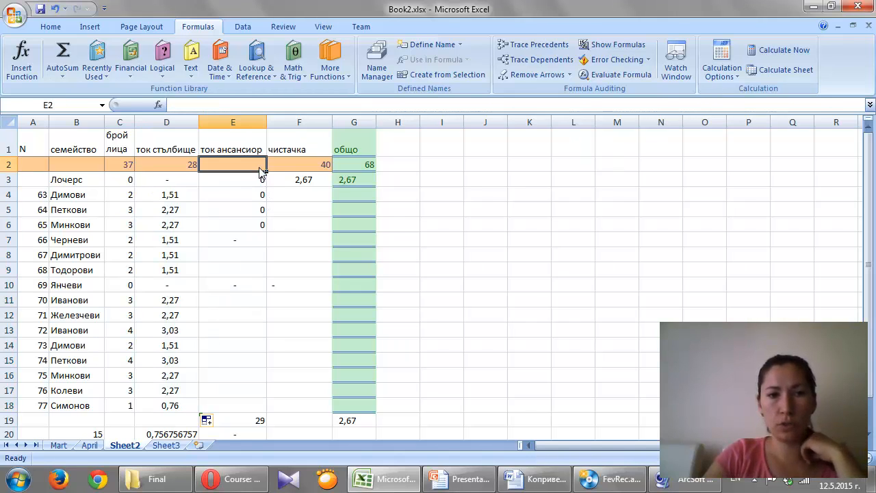
pyautogui.write('9')
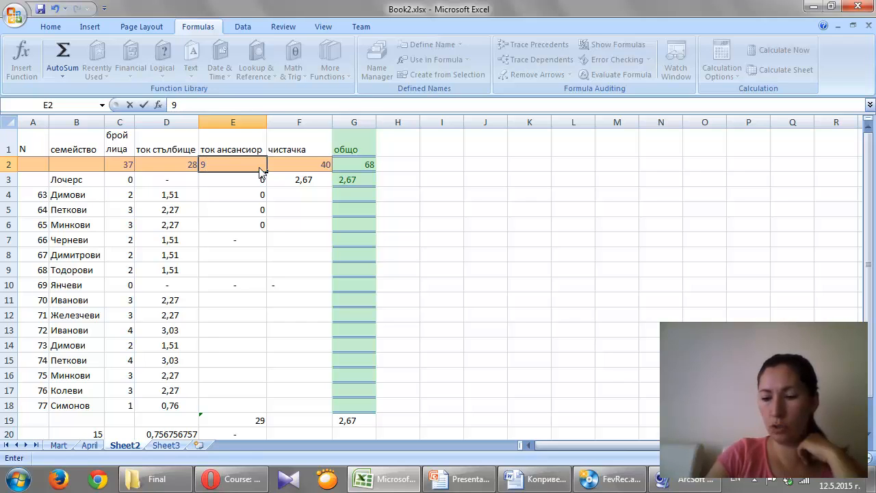
pyautogui.write(',55')
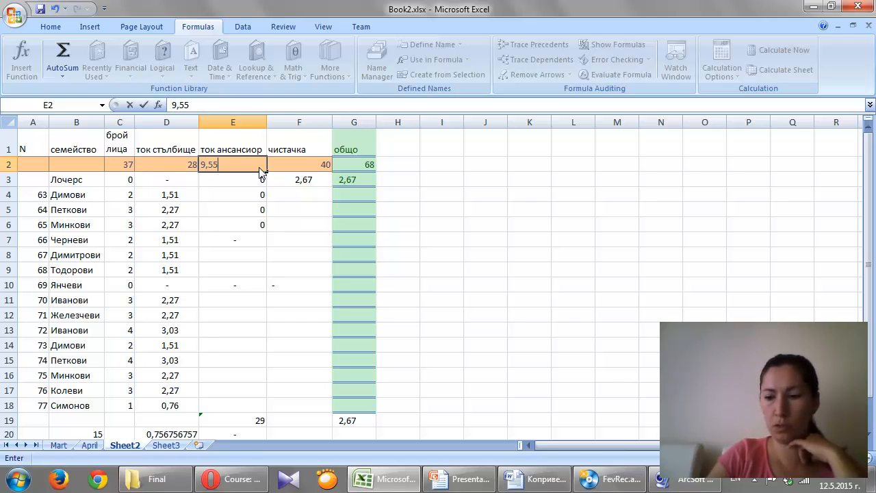
pyautogui.press('Return')
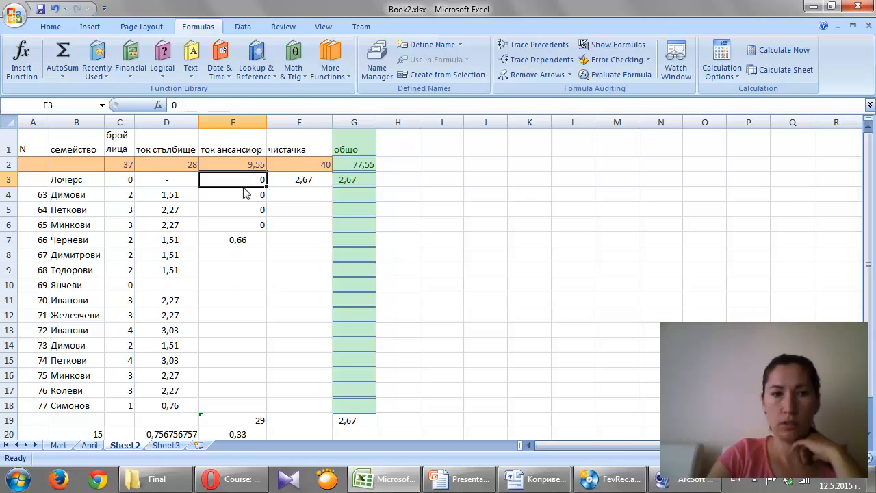
# - Examine how the elevator charge is calculated from the total in E2, the person count in E19 and the rate in E20
pyautogui.click(253, 246)
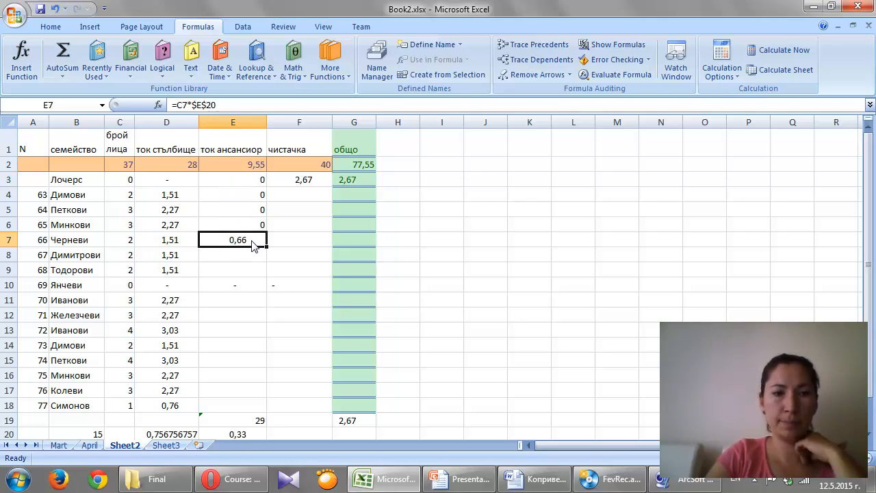
pyautogui.click(258, 421)
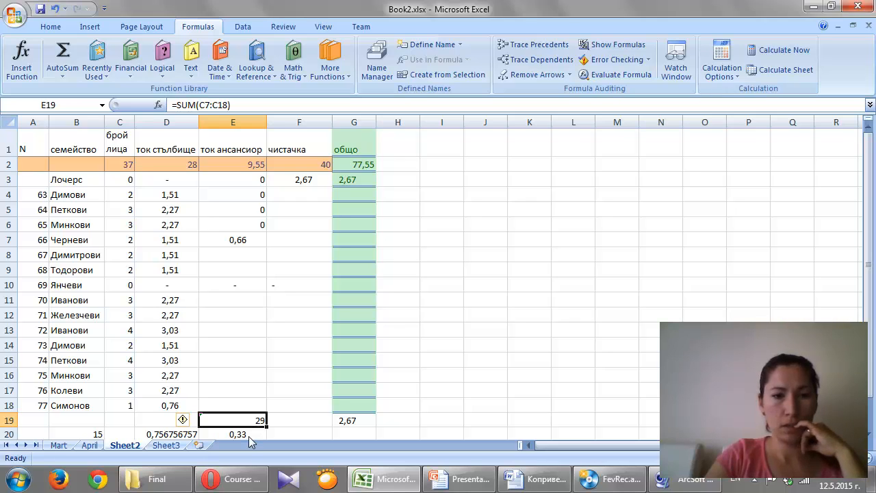
pyautogui.click(248, 435)
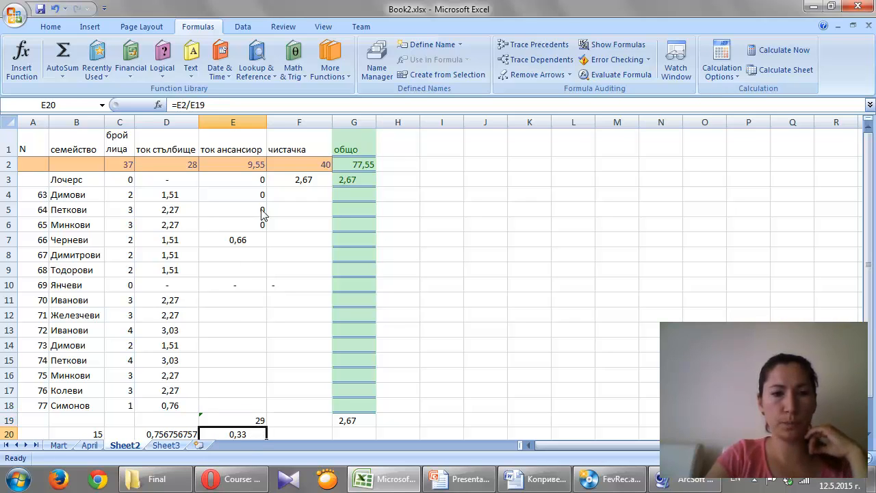
pyautogui.click(258, 169)
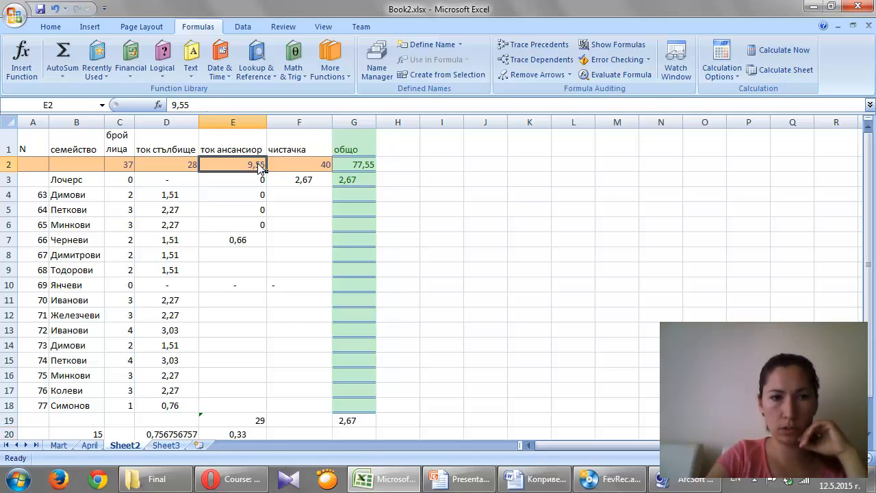
pyautogui.click(260, 420)
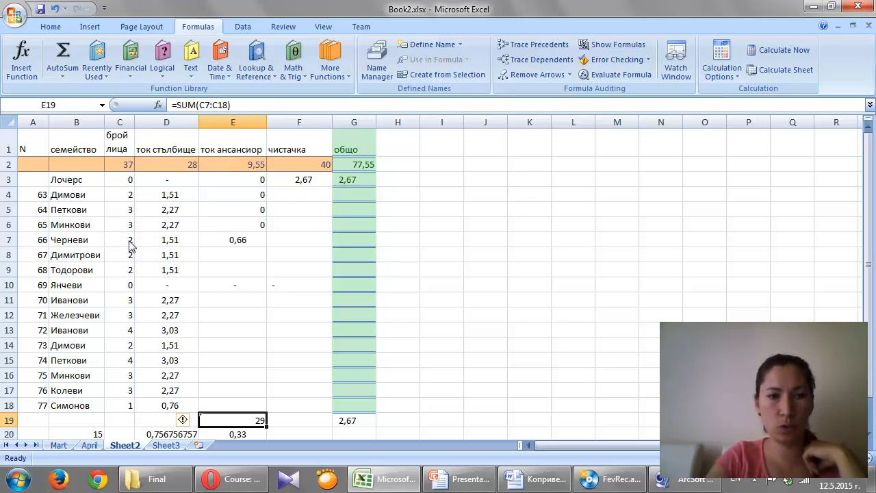
pyautogui.click(252, 436)
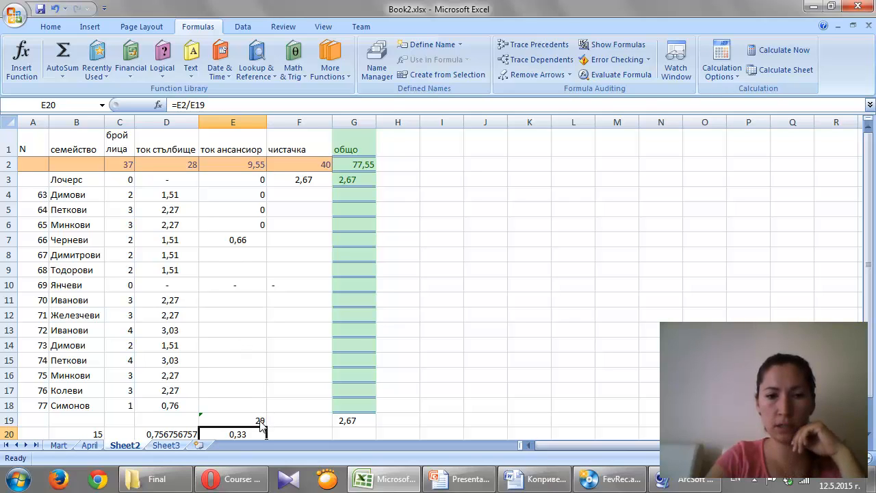
# - Review the elevator electricity formula in E7 and fill it down through E18
pyautogui.click(252, 245)
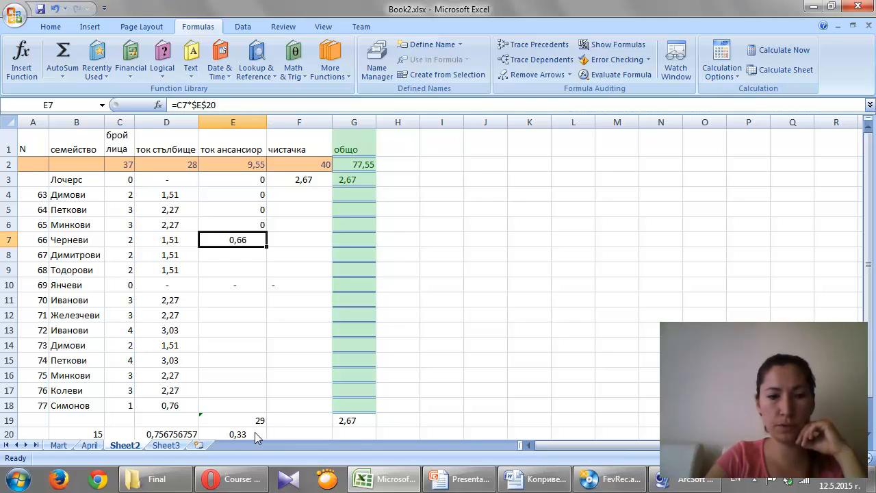
pyautogui.click(208, 106)
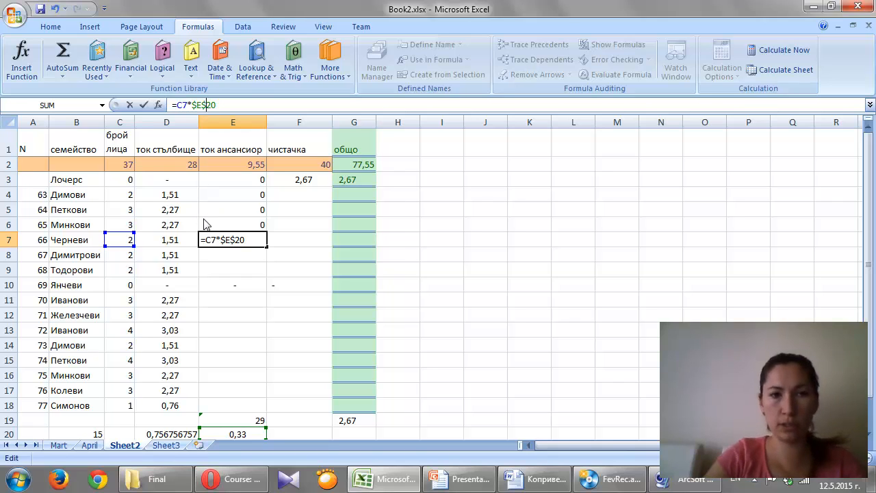
pyautogui.press('Return')
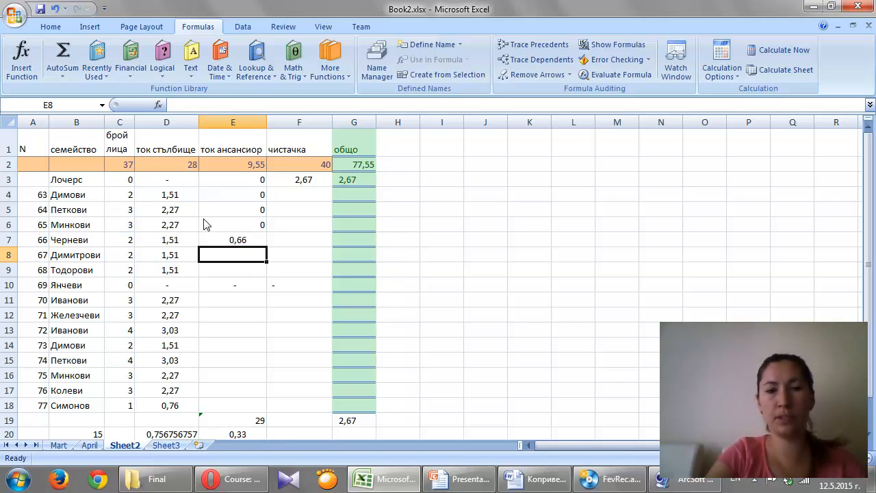
pyautogui.click(262, 243)
pyautogui.moveTo(266, 247); pyautogui.dragTo(262, 415)
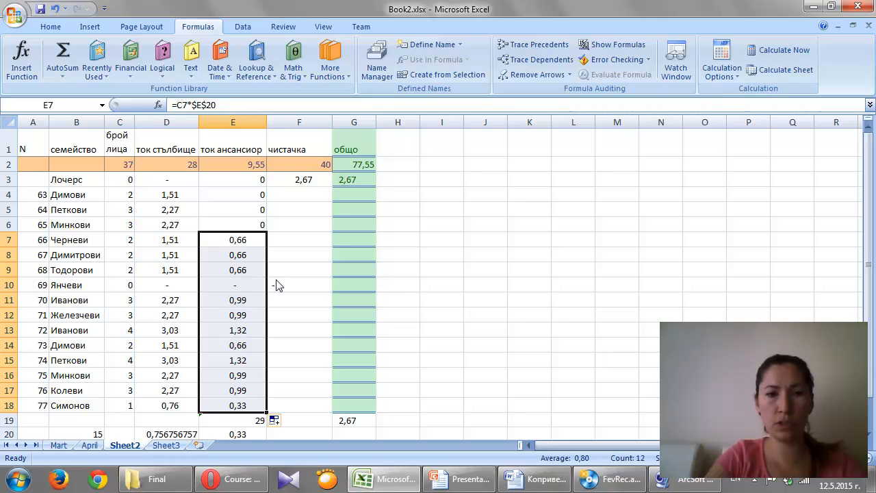
# - Review the cleaning formula in F3 and the family count in B20, and fill the formula from F3 down through F18
pyautogui.click(319, 182)
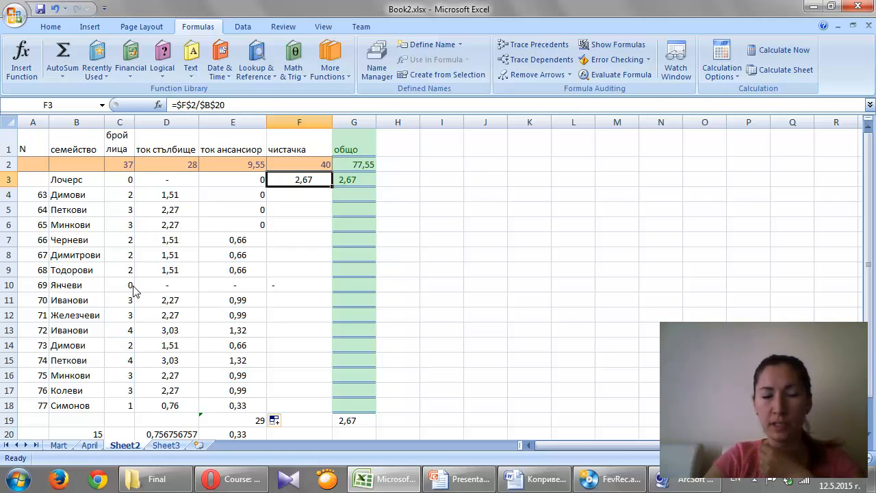
pyautogui.click(89, 435)
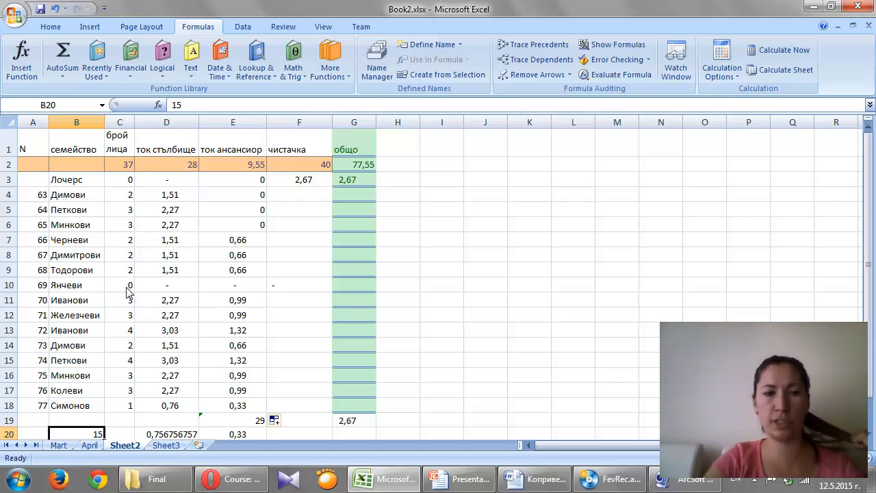
pyautogui.click(308, 182)
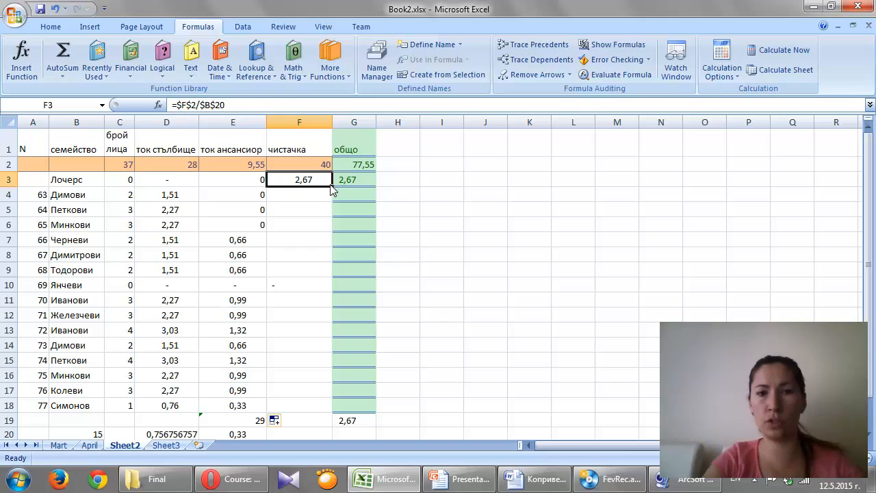
pyautogui.moveTo(331, 186); pyautogui.dragTo(324, 412)
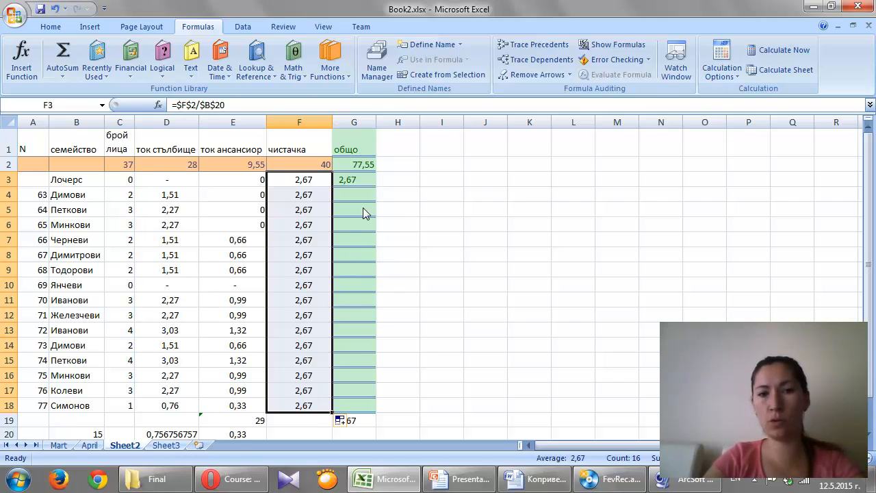
# - Replace the cleaning charge formula in F10, for apartment 69, with a dash
pyautogui.click(300, 287)
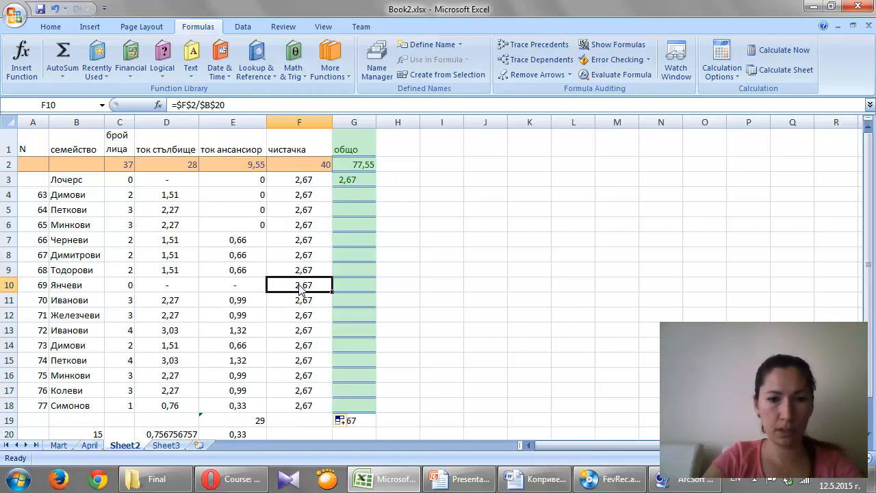
pyautogui.press('Right')
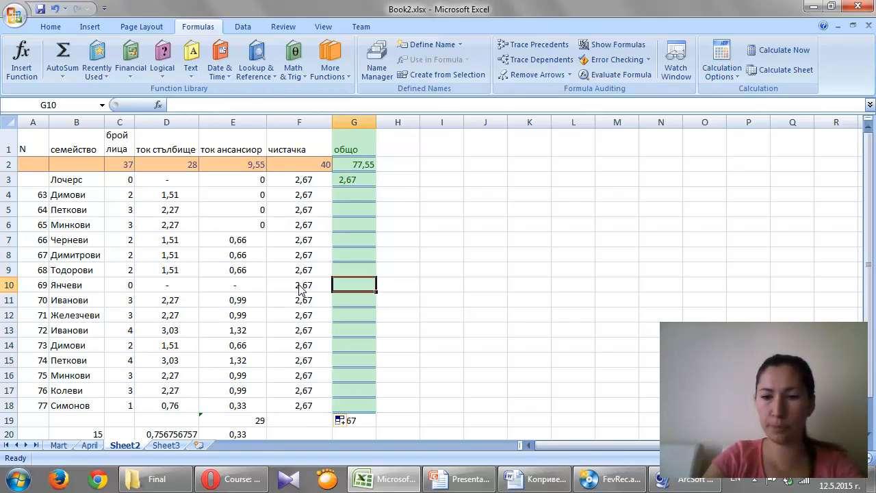
pyautogui.click(299, 289)
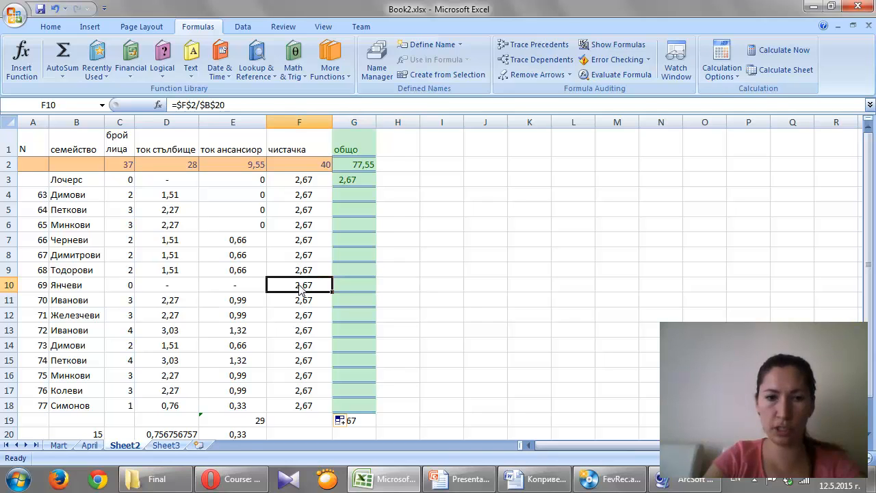
pyautogui.doubleClick(299, 289)
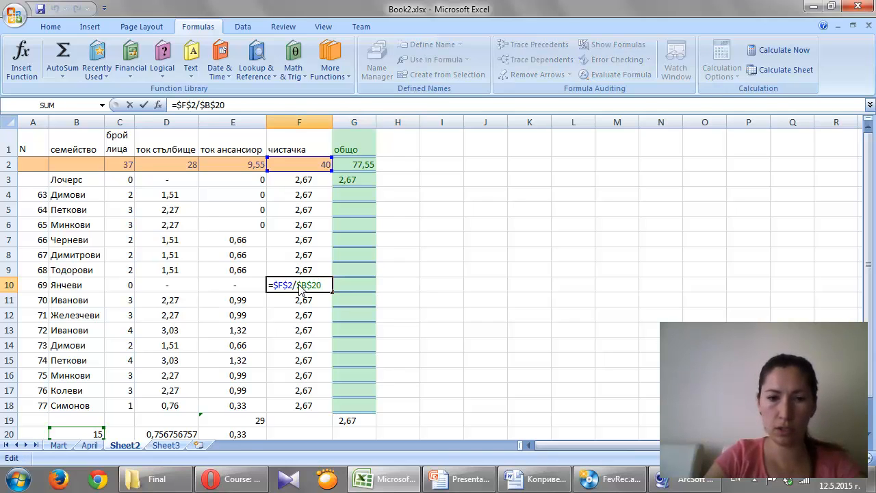
pyautogui.press('BackSpace')
pyautogui.press('BackSpace')
pyautogui.press('BackSpace')
pyautogui.press('BackSpace')
pyautogui.press('BackSpace')
pyautogui.press('BackSpace')
pyautogui.press('BackSpace')
pyautogui.press('BackSpace')
pyautogui.press('BackSpace')
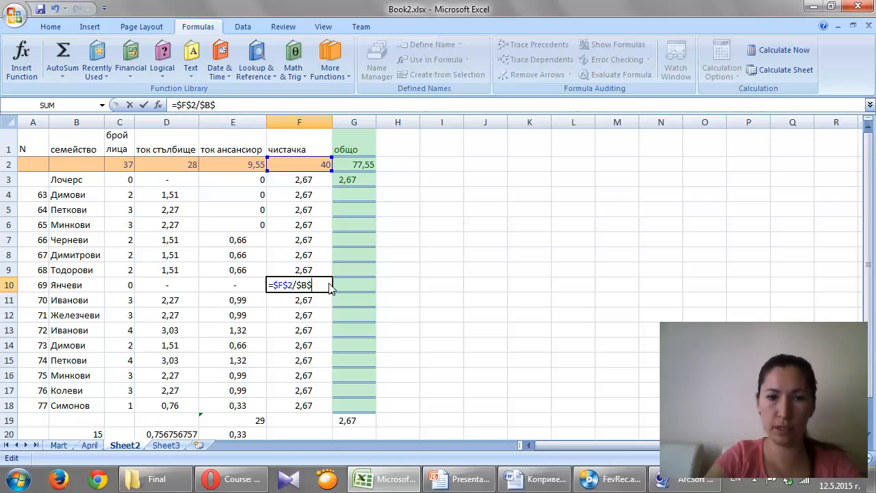
pyautogui.press('BackSpace')
pyautogui.press('BackSpace')
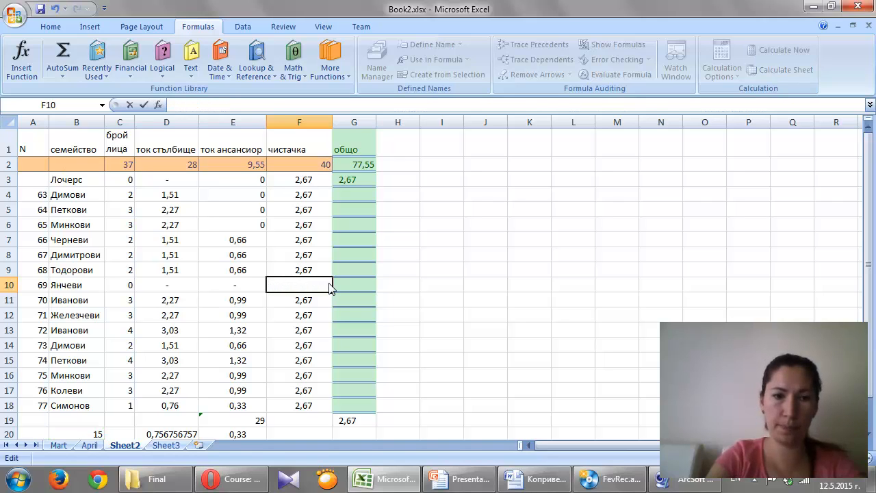
pyautogui.write('-')
pyautogui.press('Return')
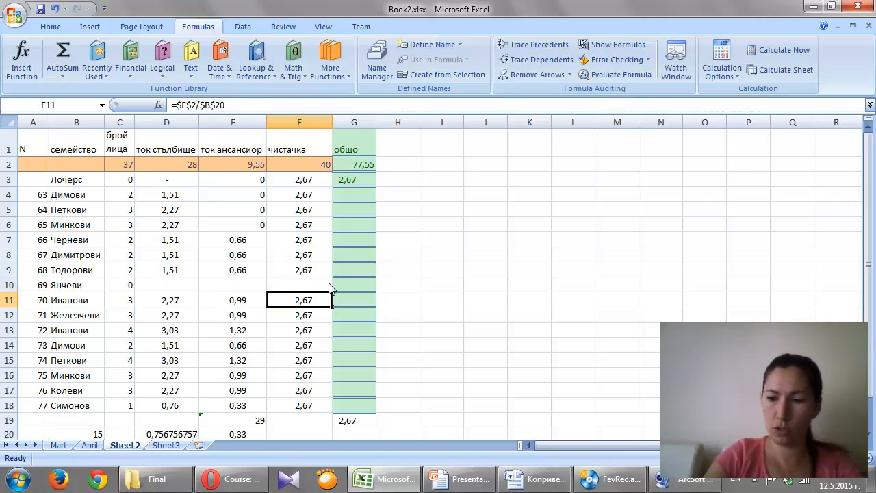
# - Review the total formula in G3 and the three charges it adds, and fill it down through G18
pyautogui.click(366, 181)
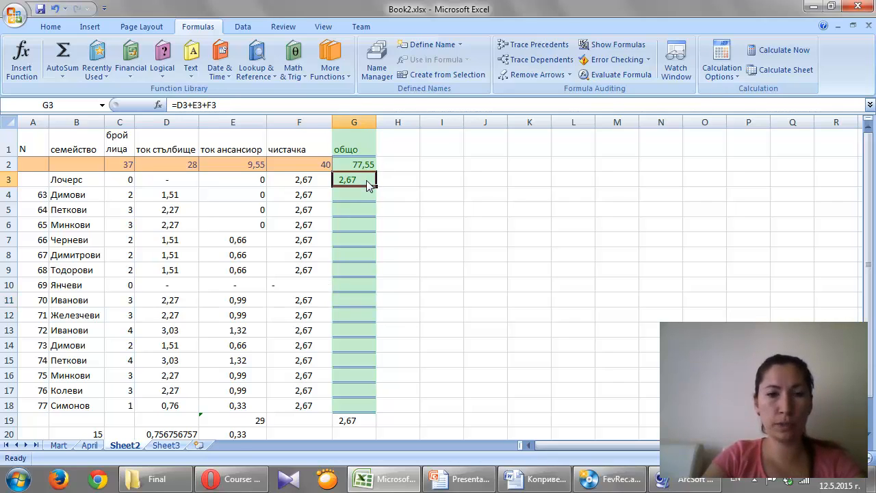
pyautogui.click(192, 183)
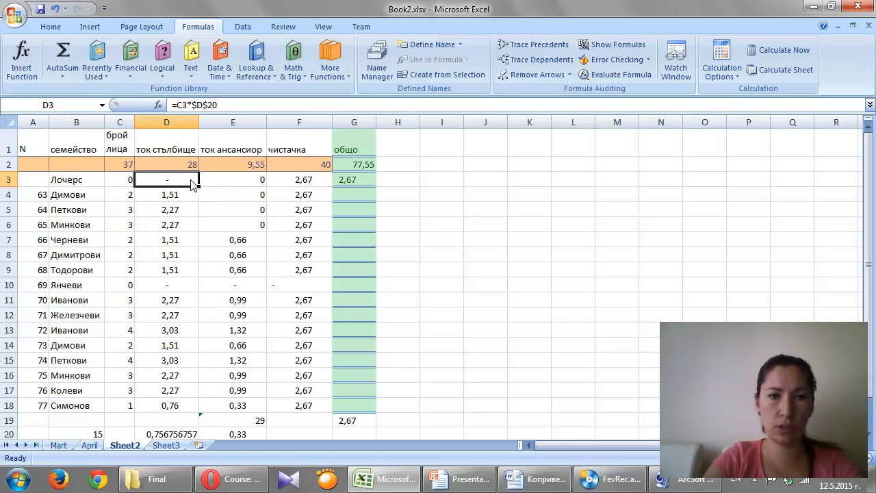
pyautogui.click(219, 184)
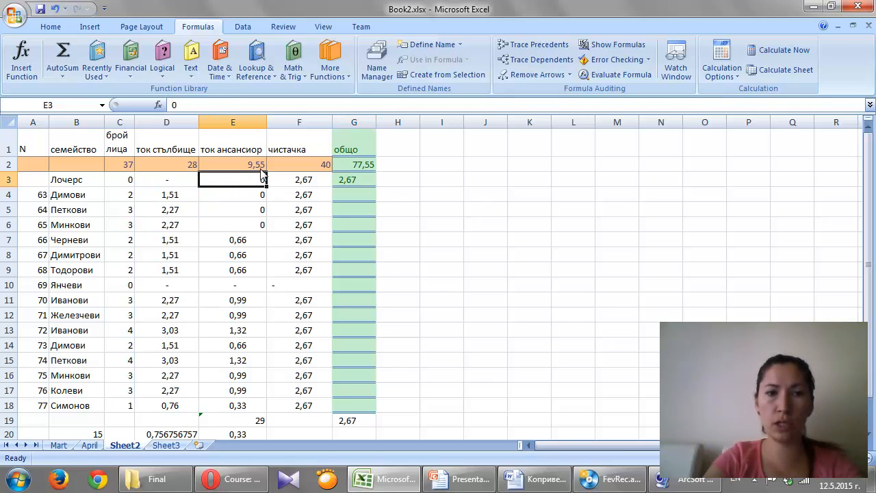
pyautogui.click(285, 186)
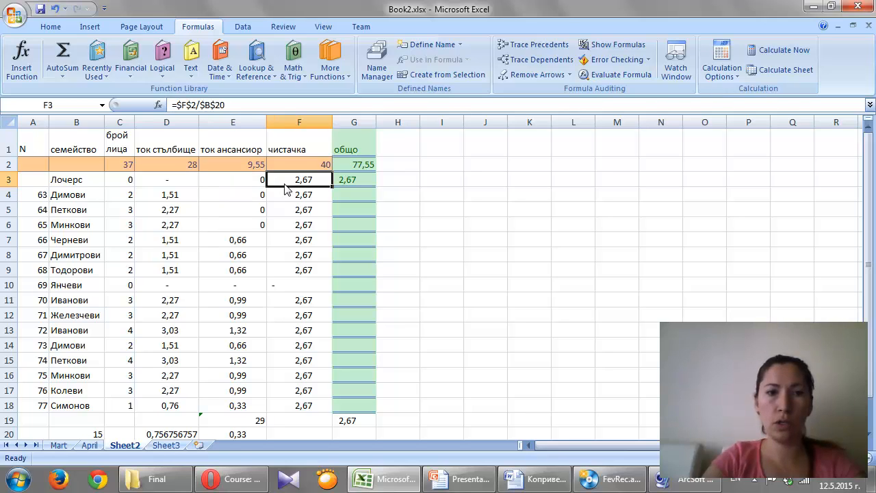
pyautogui.click(353, 182)
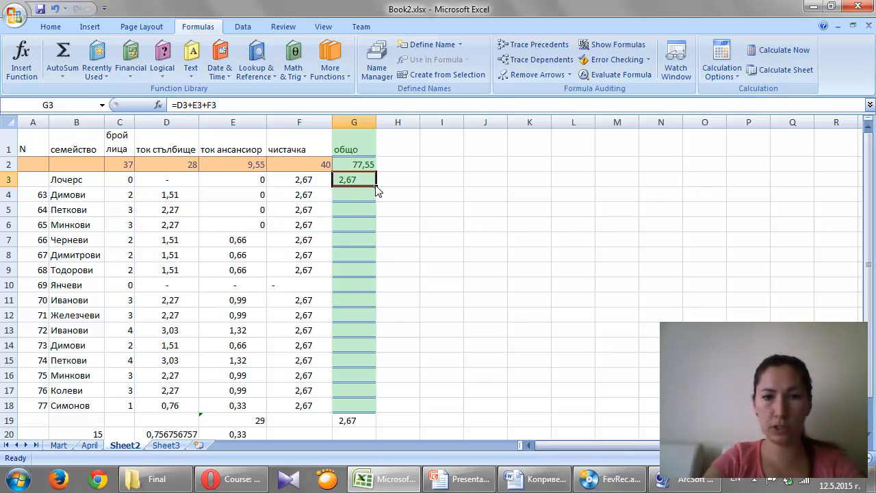
pyautogui.moveTo(375, 187); pyautogui.dragTo(367, 413)
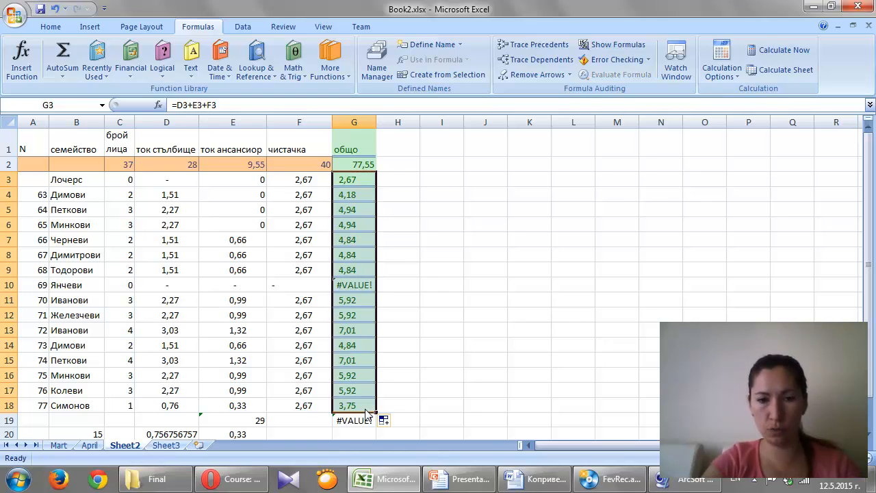
# - Replace the total formula in G10, for apartment 69, with a dash
pyautogui.doubleClick(361, 285)
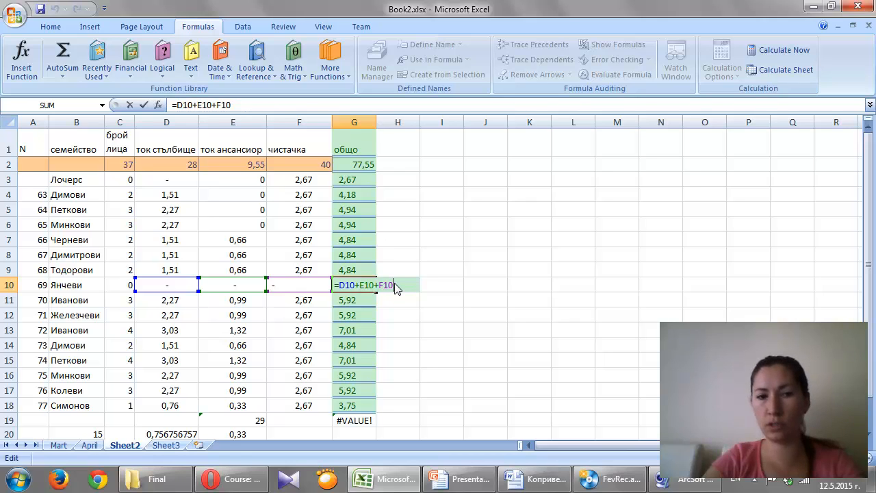
pyautogui.press('BackSpace')
pyautogui.press('BackSpace')
pyautogui.press('BackSpace')
pyautogui.press('BackSpace')
pyautogui.press('BackSpace')
pyautogui.press('BackSpace')
pyautogui.press('BackSpace')
pyautogui.press('BackSpace')
pyautogui.press('BackSpace')
pyautogui.press('BackSpace')
pyautogui.press('BackSpace')
pyautogui.press('BackSpace')
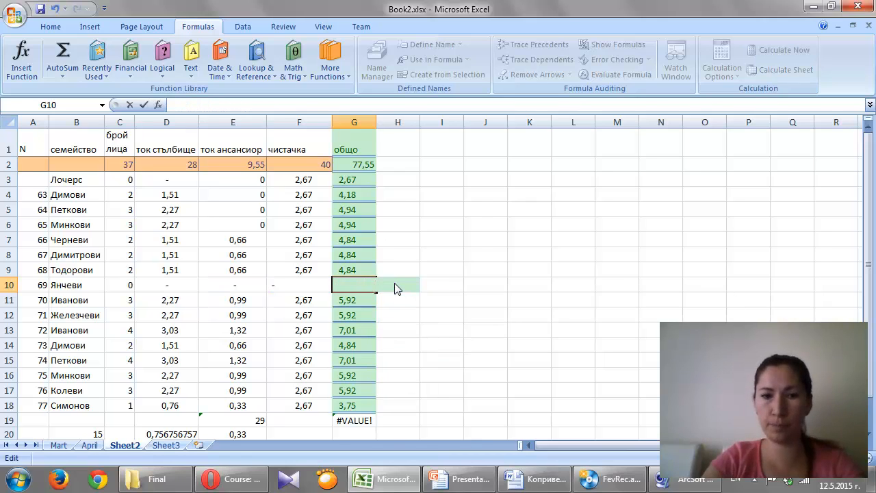
pyautogui.write('-')
pyautogui.press('Return')
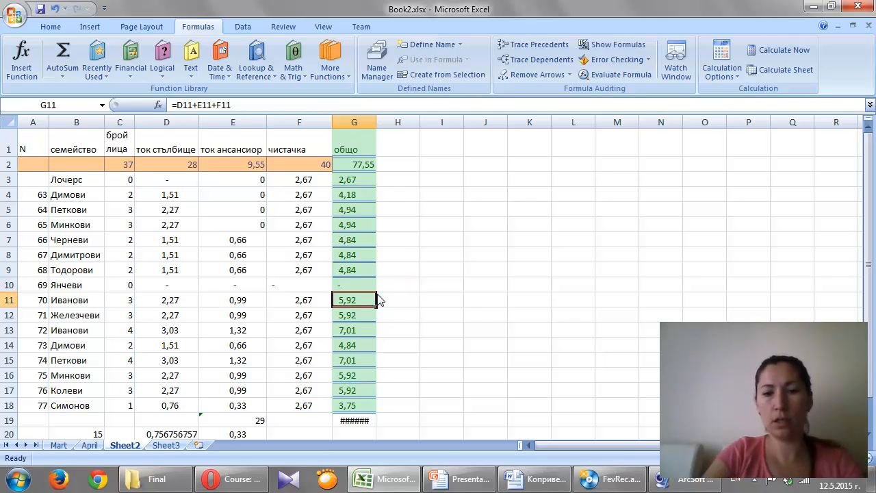
# - Check the sum in G19 against the total in G2 and its source range, and enter 0 in G10
pyautogui.click(355, 421)
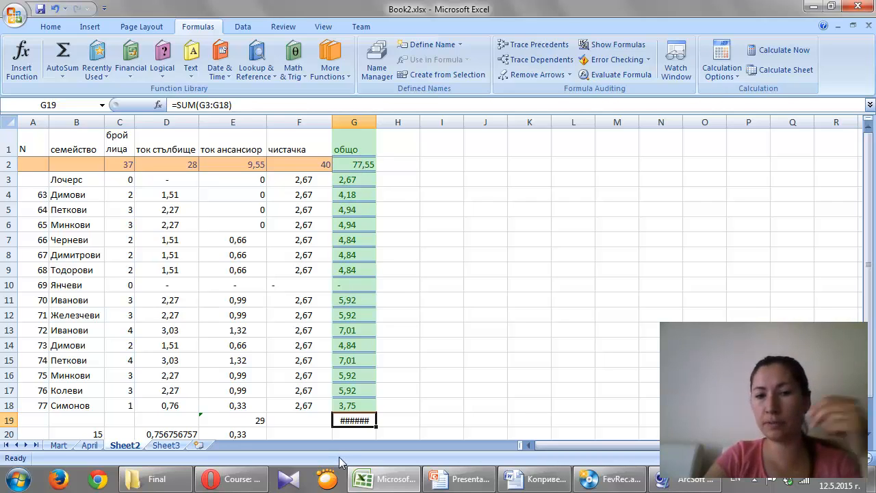
pyautogui.click(373, 170)
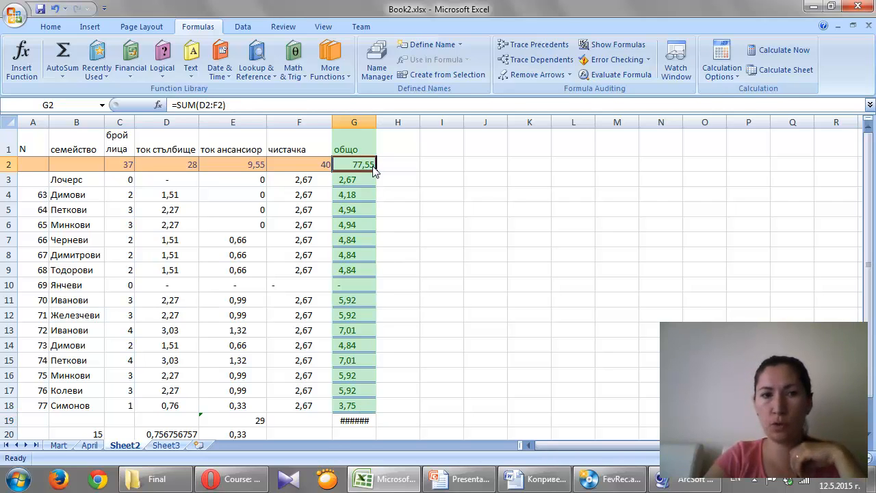
pyautogui.click(363, 422)
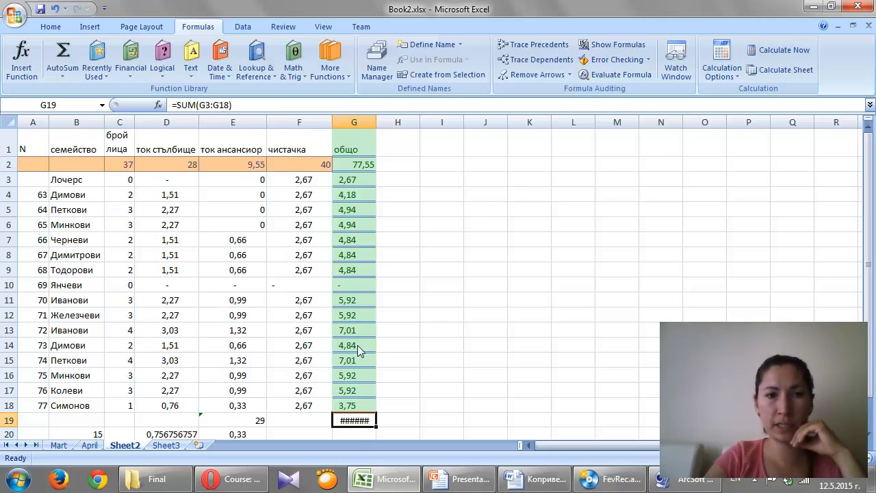
pyautogui.click(364, 181)
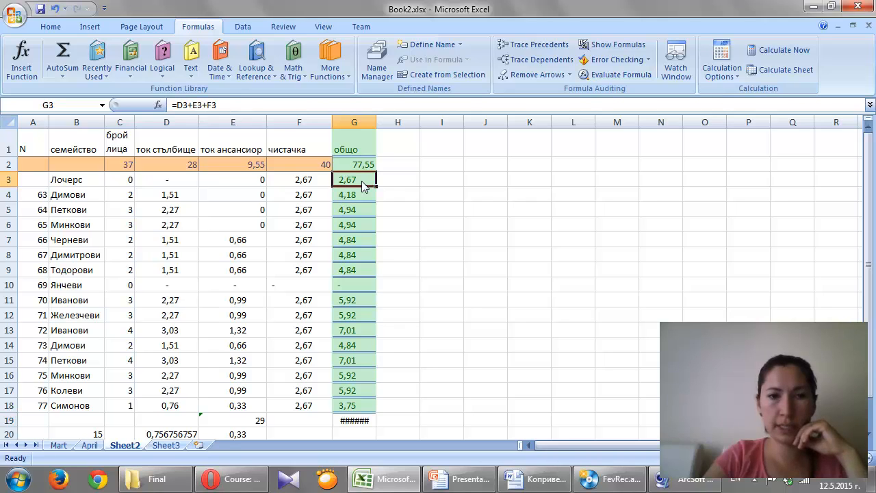
pyautogui.click(353, 408)
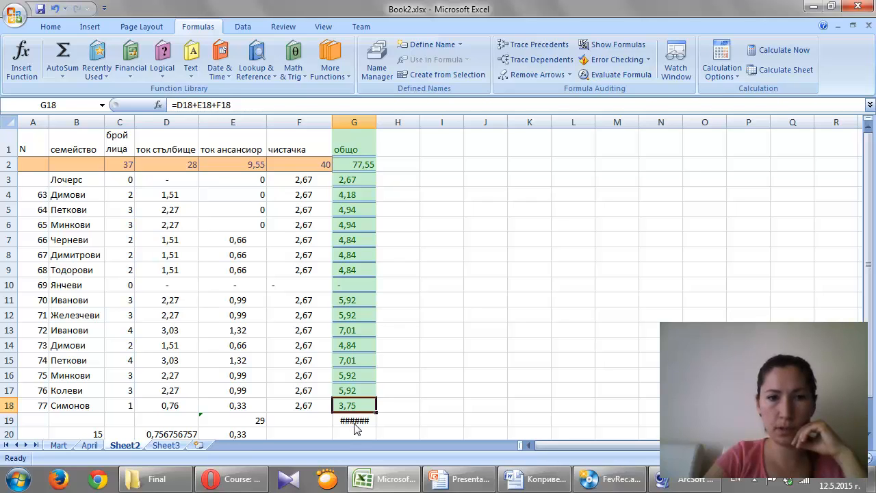
pyautogui.click(354, 422)
pyautogui.click(359, 285)
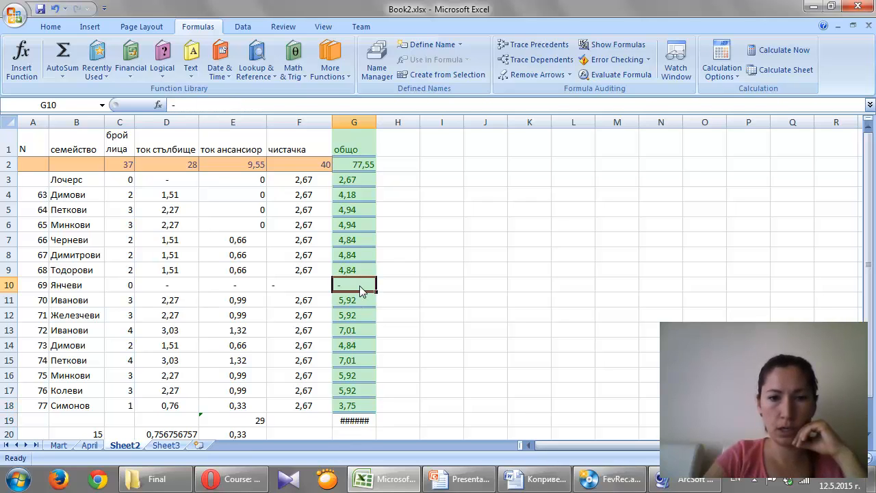
pyautogui.write('0')
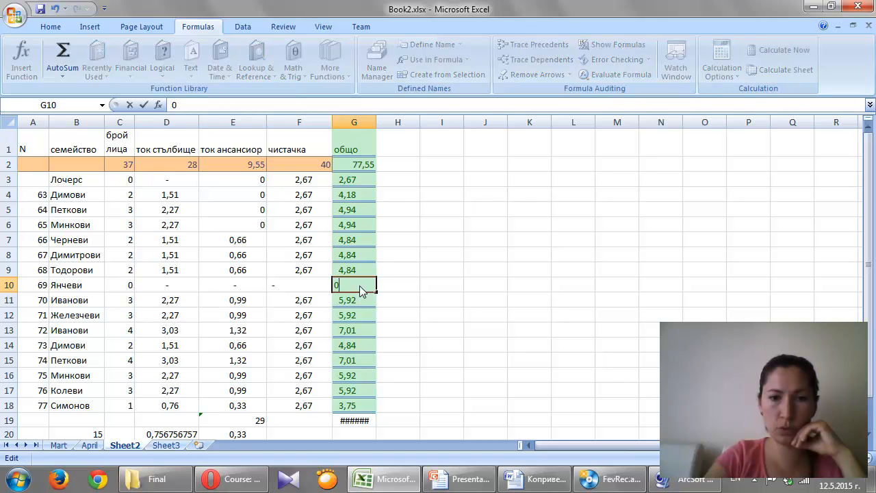
pyautogui.press('Return')
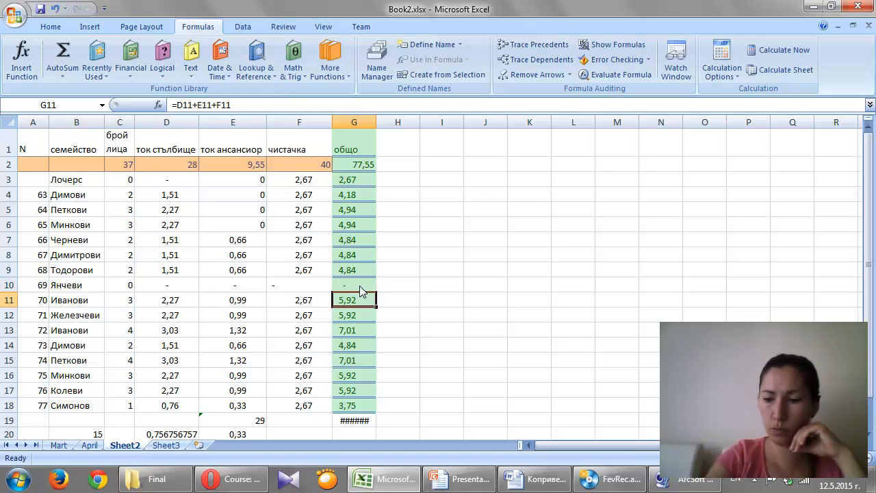
# - Re-enter the formula =SUM(G3:G18) in G19 to refresh the grand total
pyautogui.click(349, 421)
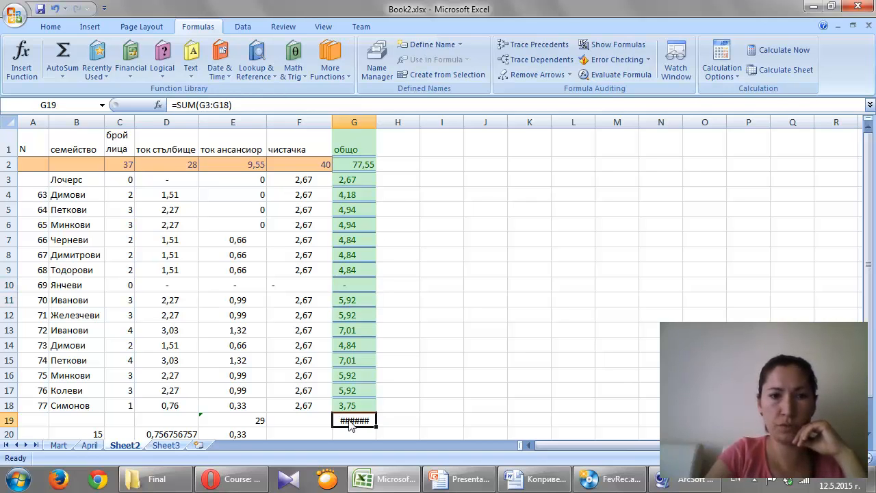
pyautogui.press('Down')
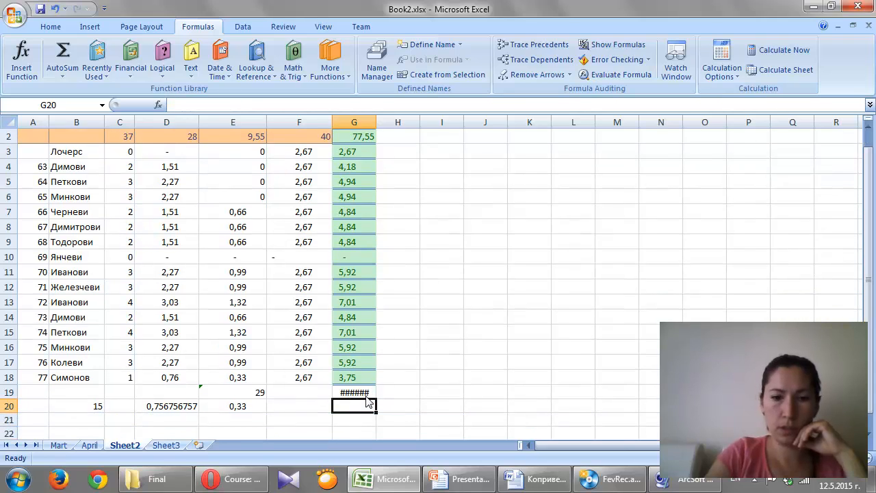
pyautogui.click(366, 397)
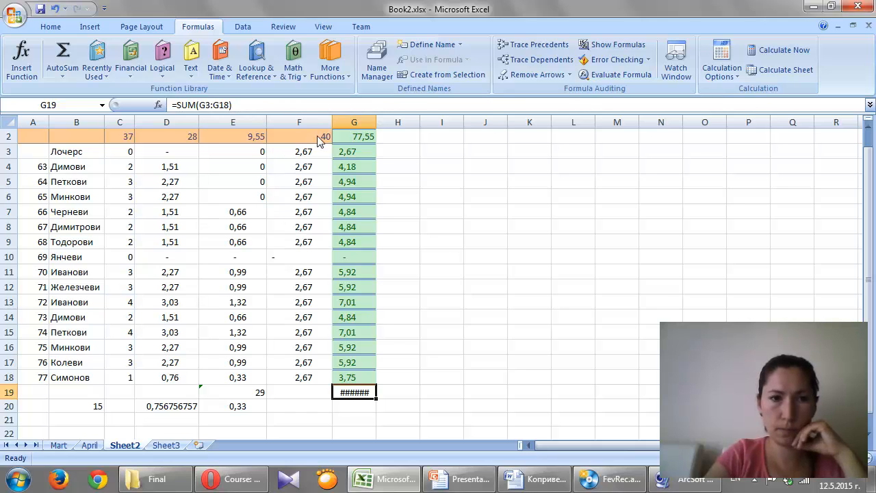
pyautogui.click(278, 105)
pyautogui.press('Return')
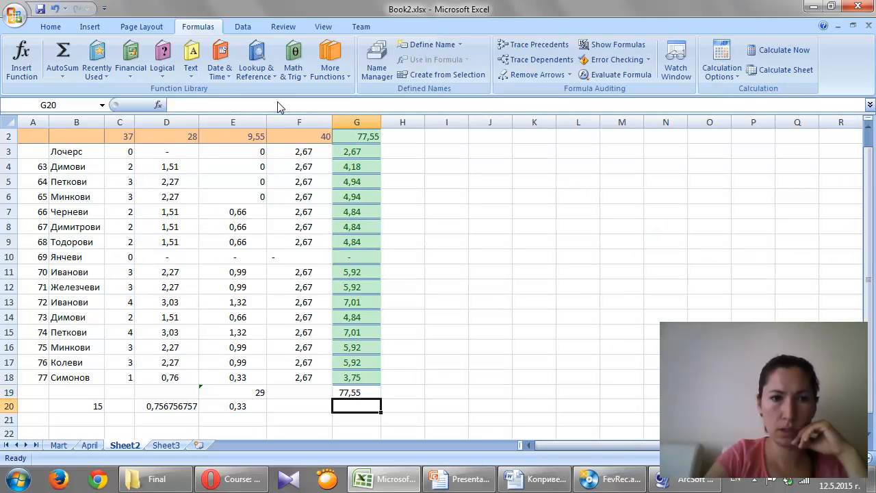
# - Compare the grand total in G19 with the cost total in G2, and open the Mart sheet
pyautogui.click(356, 396)
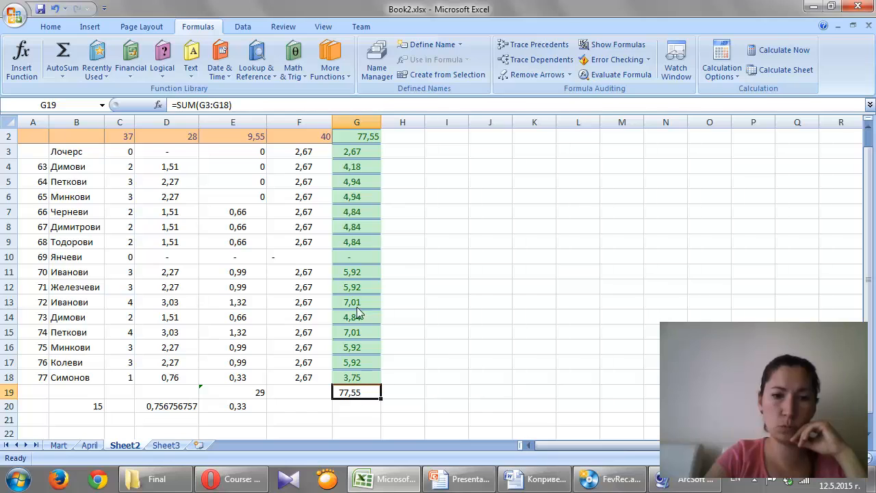
pyautogui.click(364, 135)
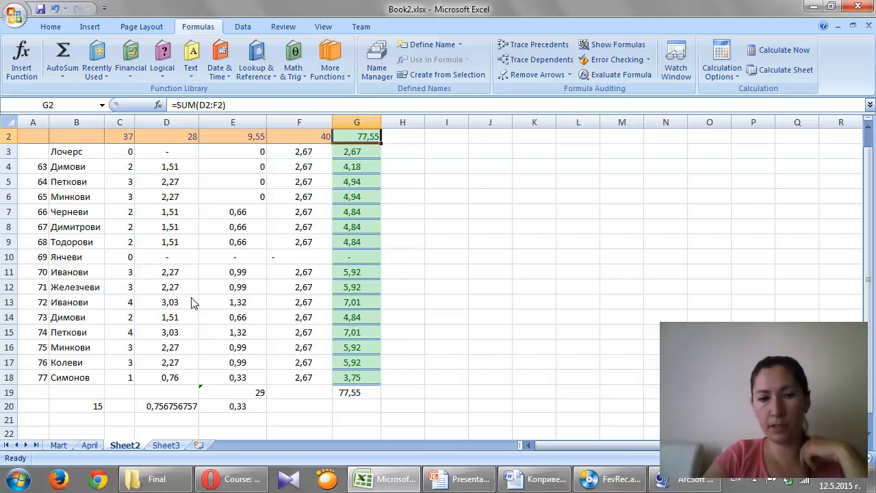
pyautogui.click(60, 447)
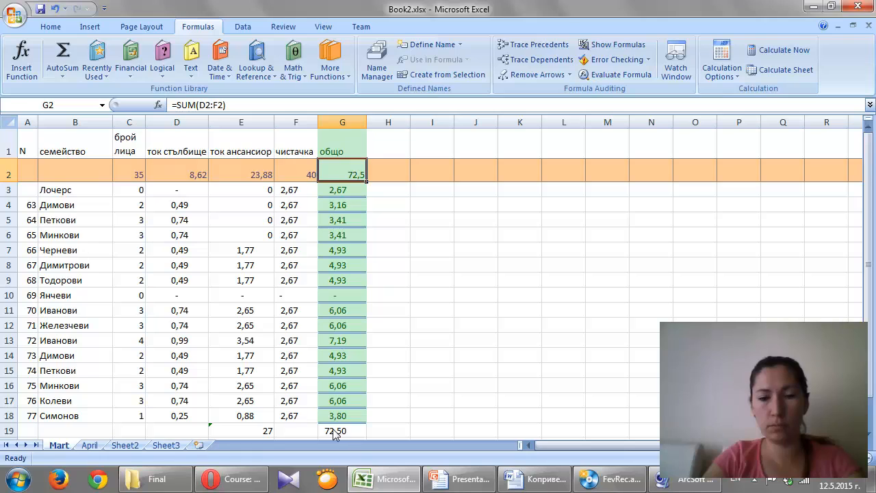
# - Open the April sheet and examine its staircase electricity, elevator electricity and cleaning costs in row 2 and the resident count in C15
pyautogui.click(89, 446)
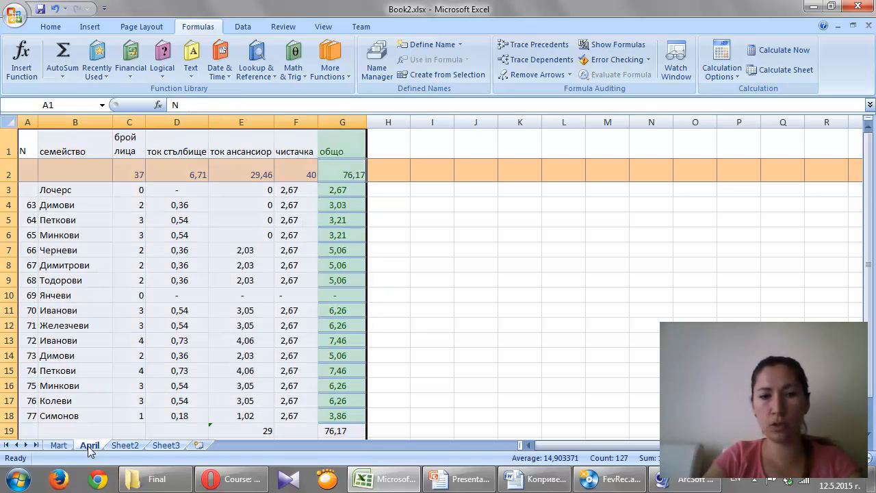
pyautogui.click(201, 173)
pyautogui.click(256, 171)
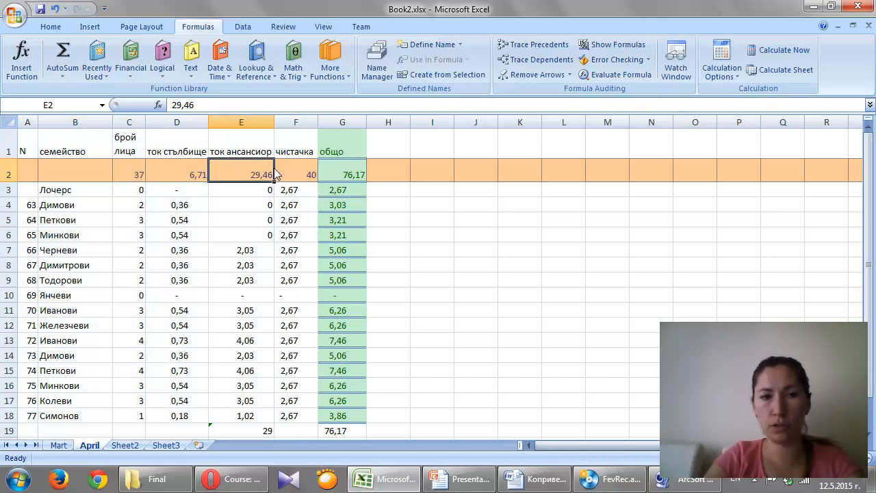
pyautogui.click(310, 167)
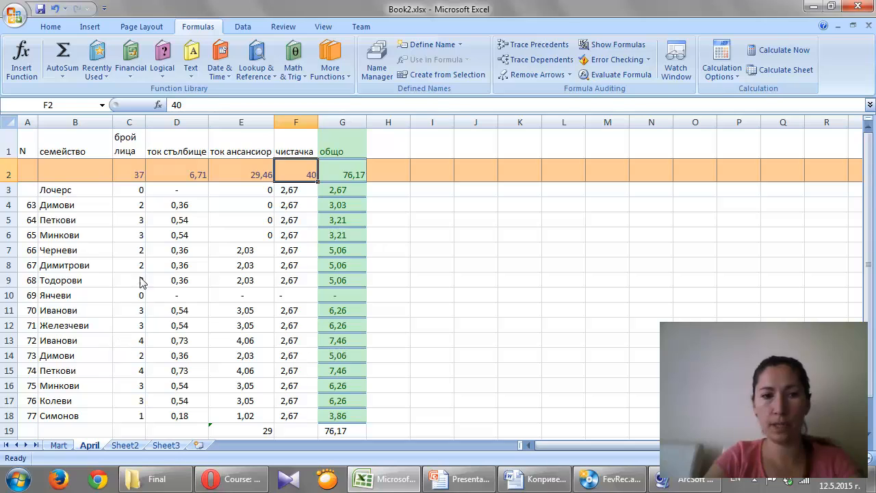
pyautogui.click(140, 378)
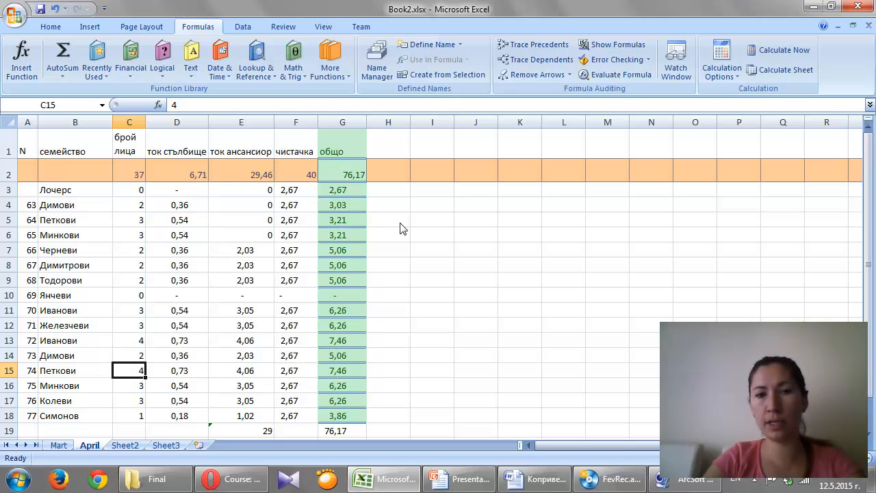
# - Recheck the April cleaning cost in F2 and elevator electricity cost in E2, closing the Windows color scheme prompt without choosing an option
pyautogui.click(308, 178)
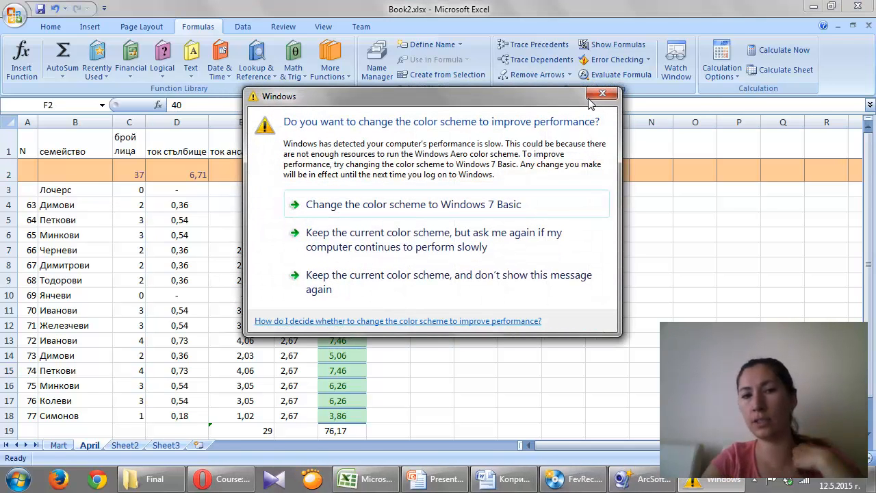
pyautogui.click(596, 94)
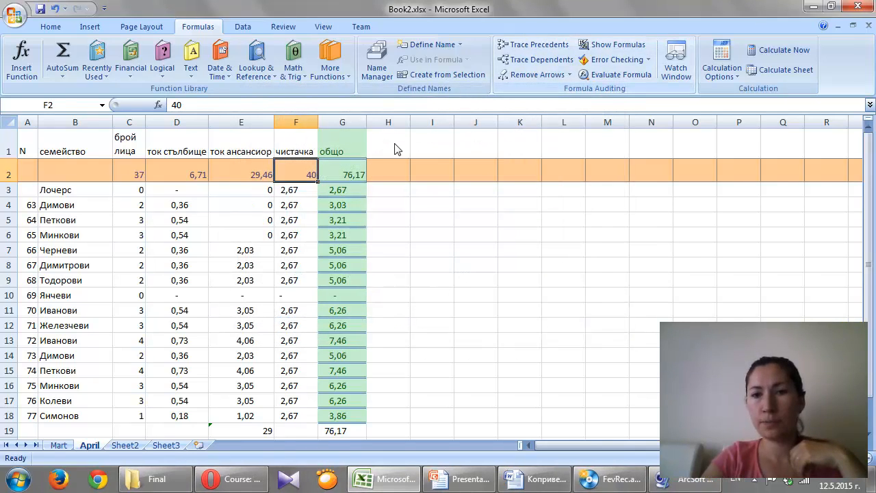
pyautogui.click(255, 168)
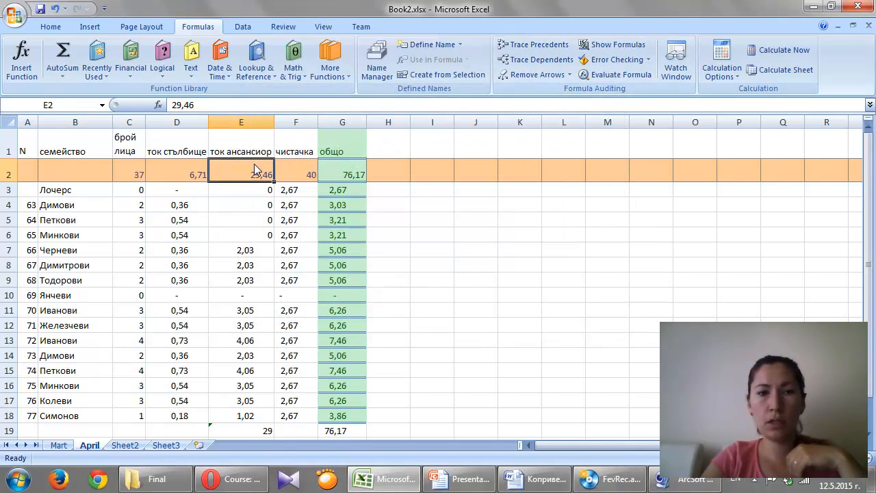